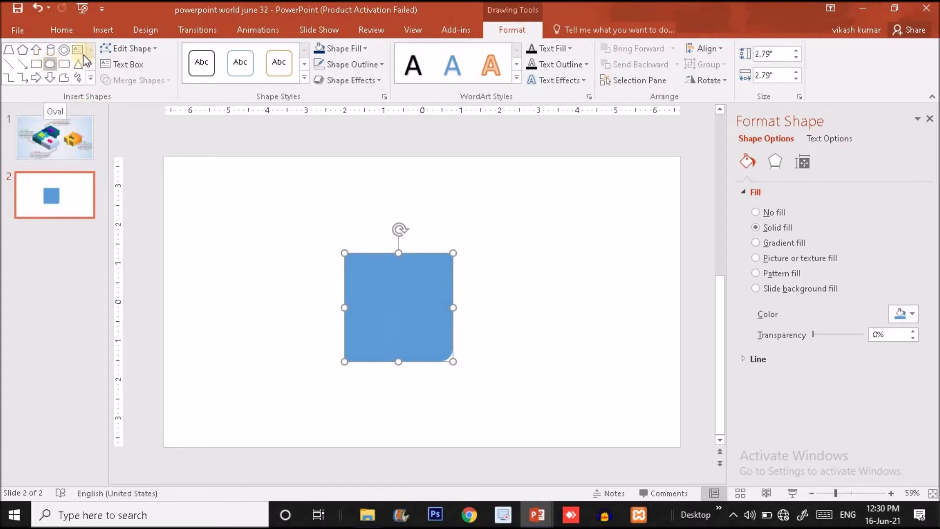
- Draw a circle about 0.86" across, right of the blue square, with no outline and a dark blue fill
click(103, 30)
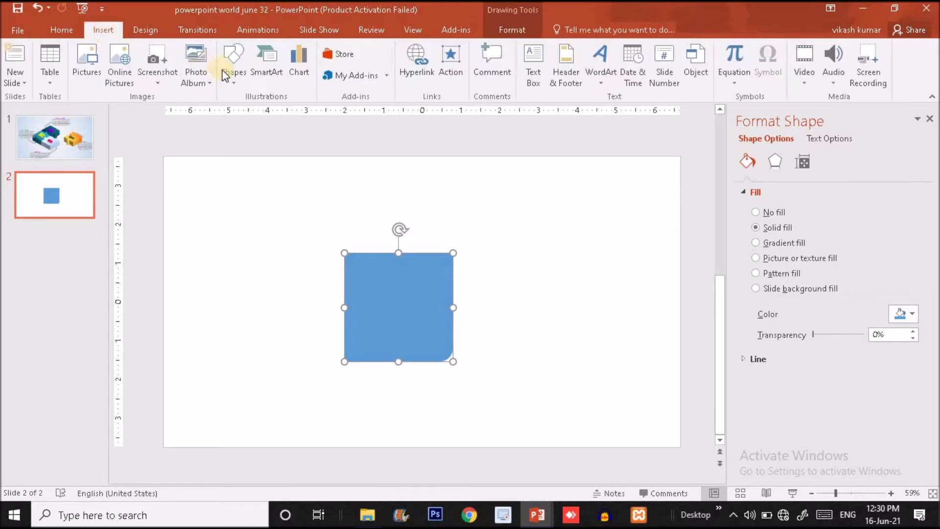
click(231, 78)
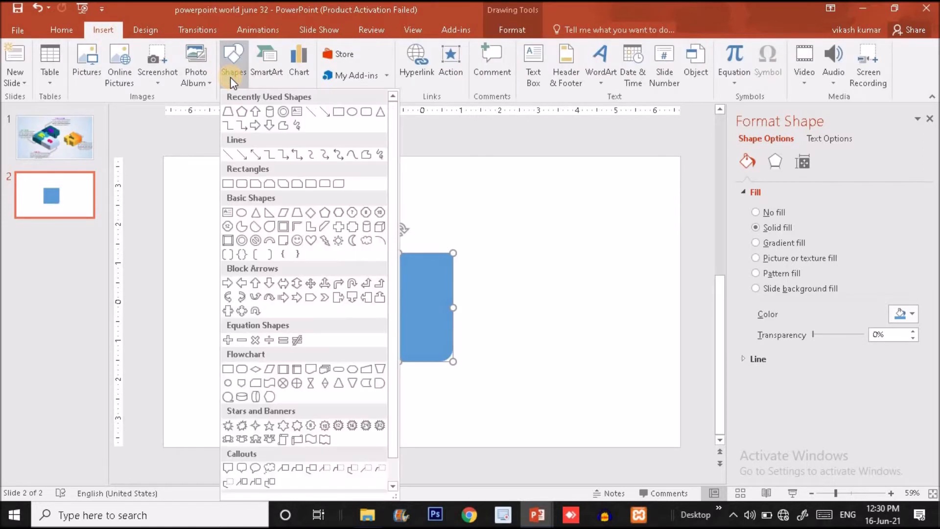
click(357, 112)
drag(517, 245, 535, 262)
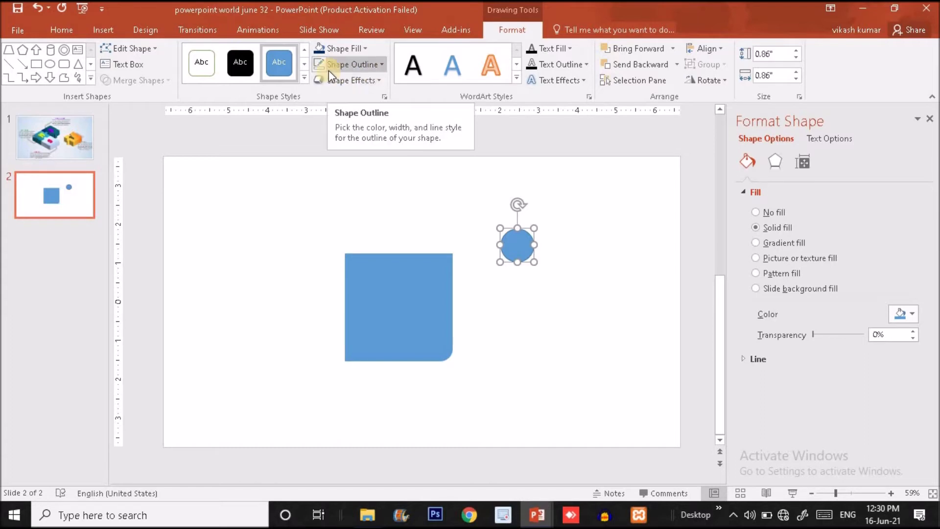
click(345, 64)
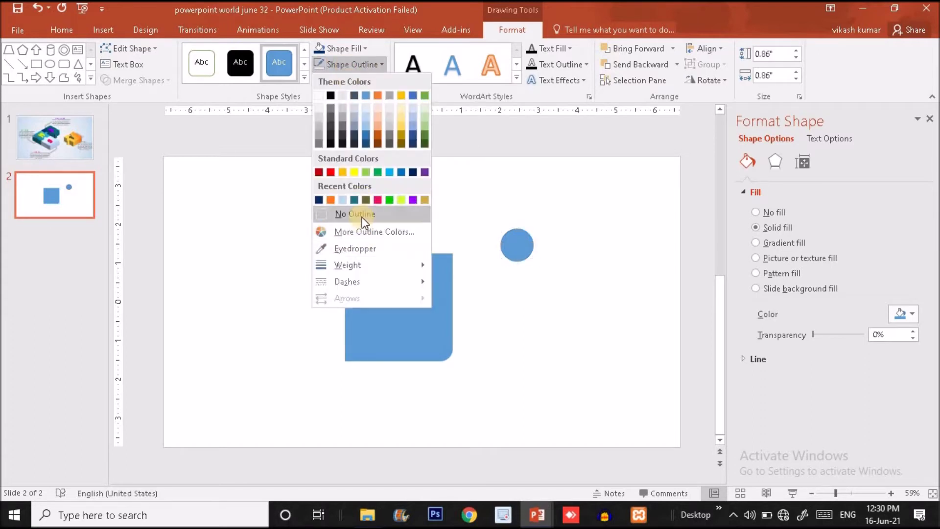
click(361, 213)
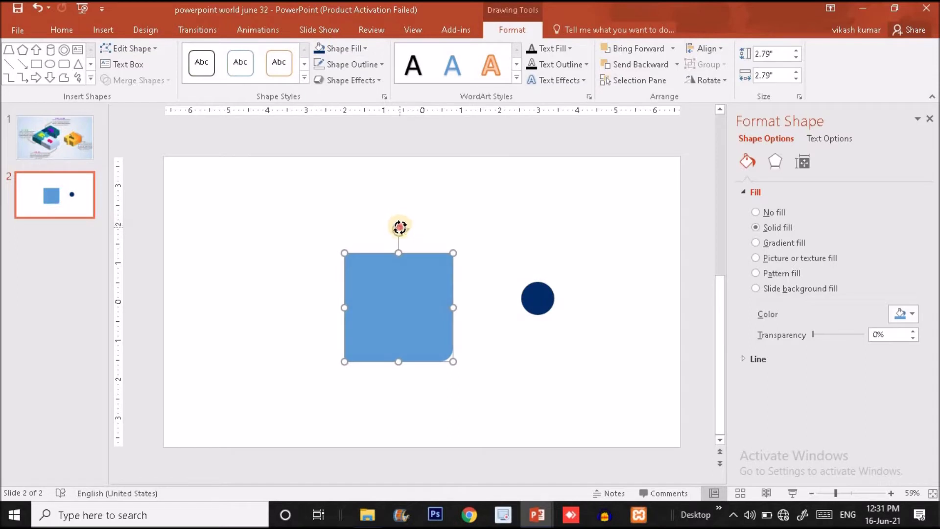
- Rotate the blue square 90° clockwise and shrink the dark blue circle to about 0.75" across
drag(400, 227, 502, 312)
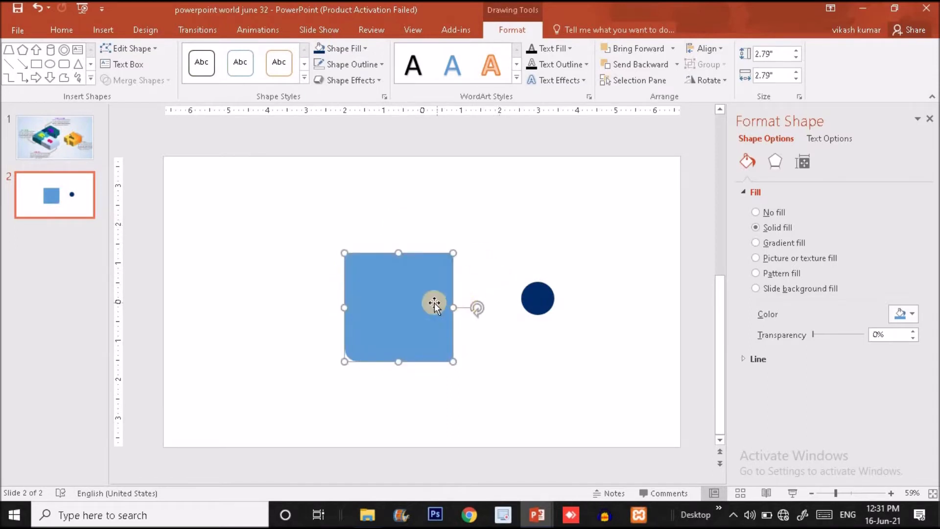
click(546, 308)
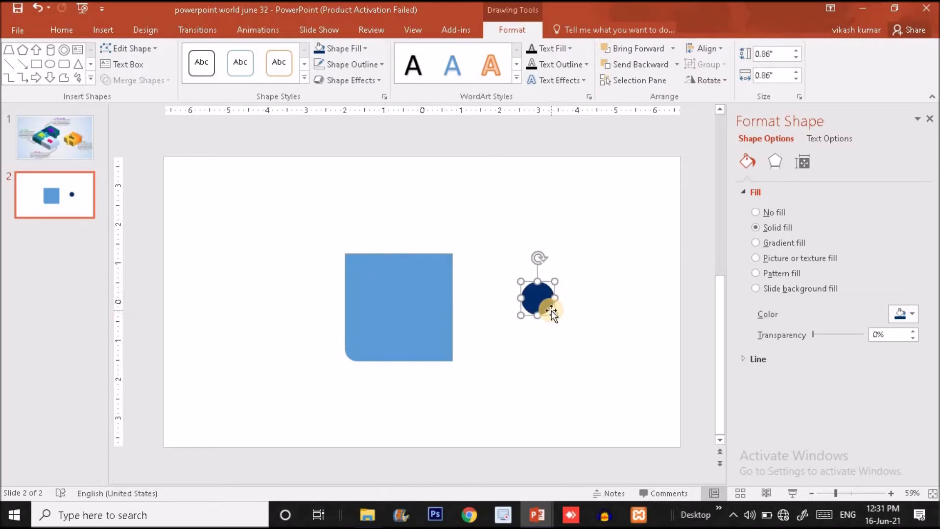
click(863, 492)
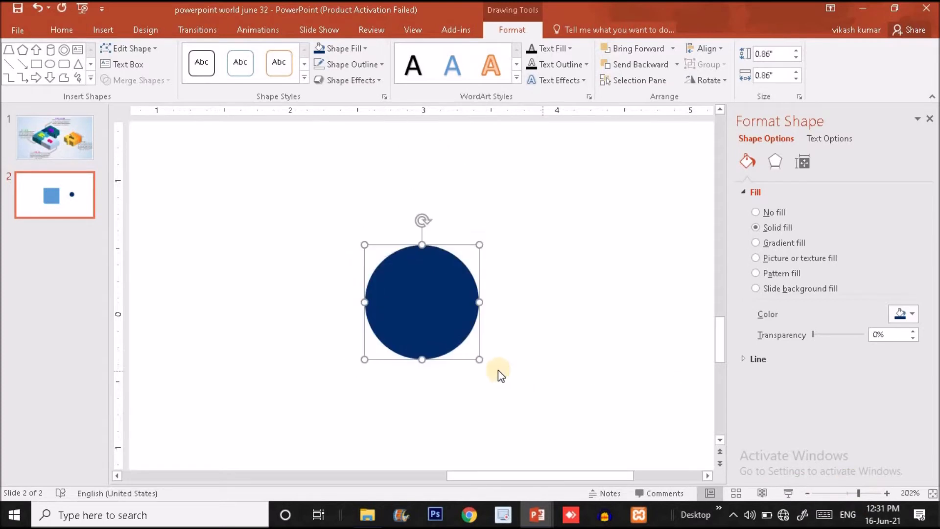
drag(479, 356, 472, 350)
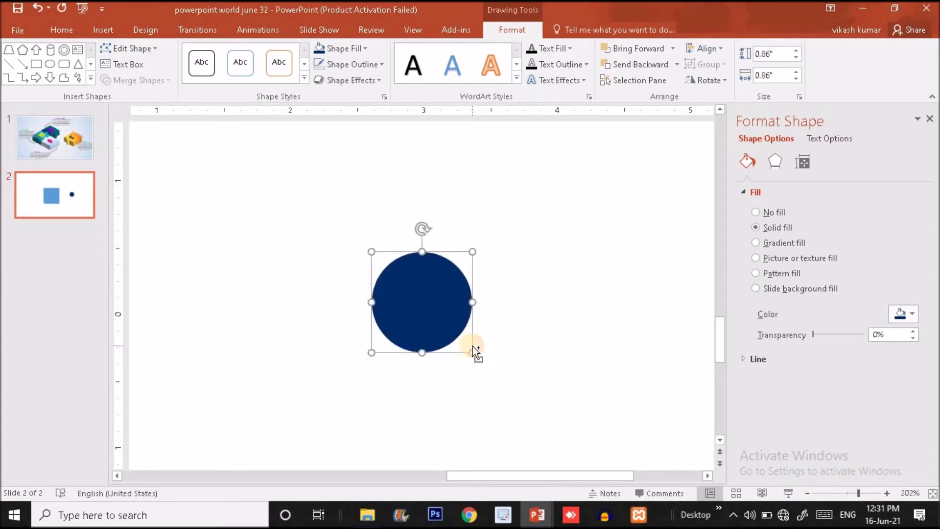
click(843, 492)
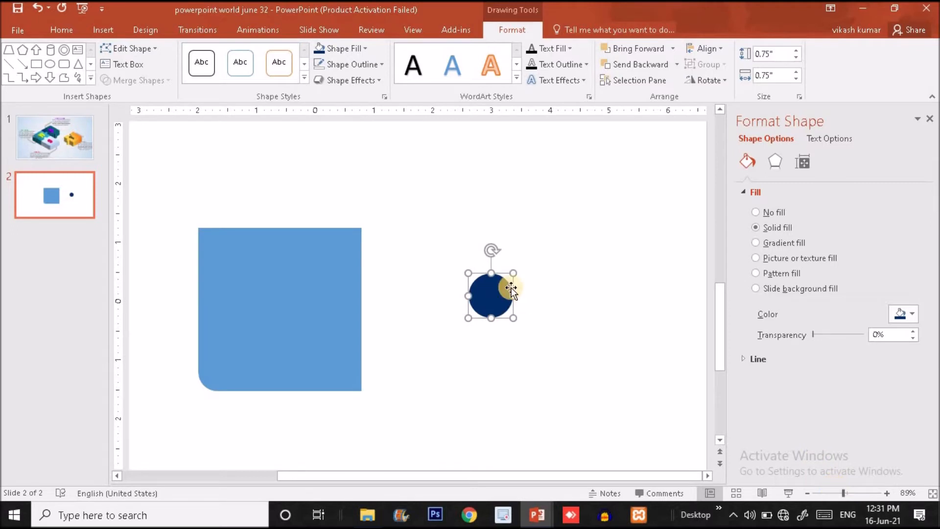
click(384, 189)
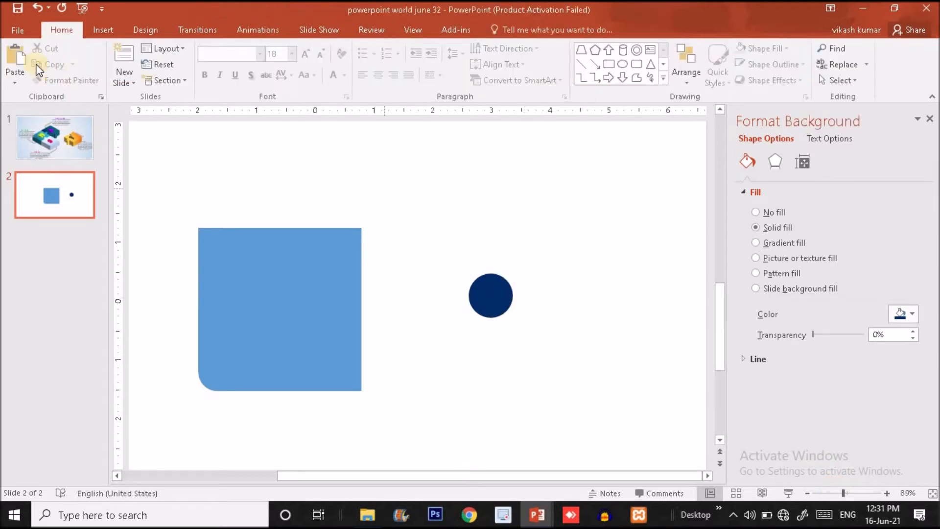
- Draw a rectangle about 1.11" high and 0.67" wide above the circle, with a light gold fill and no outline
click(111, 25)
click(238, 73)
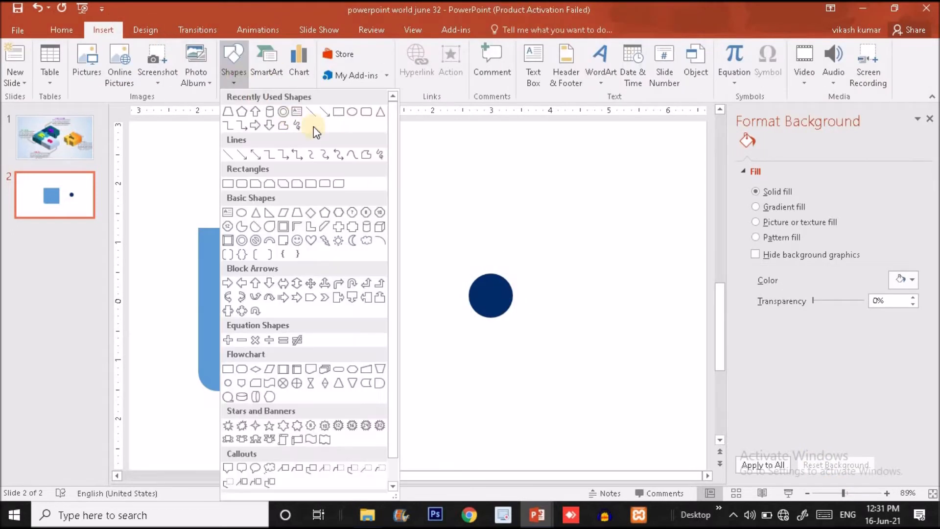
click(339, 113)
drag(415, 201, 456, 267)
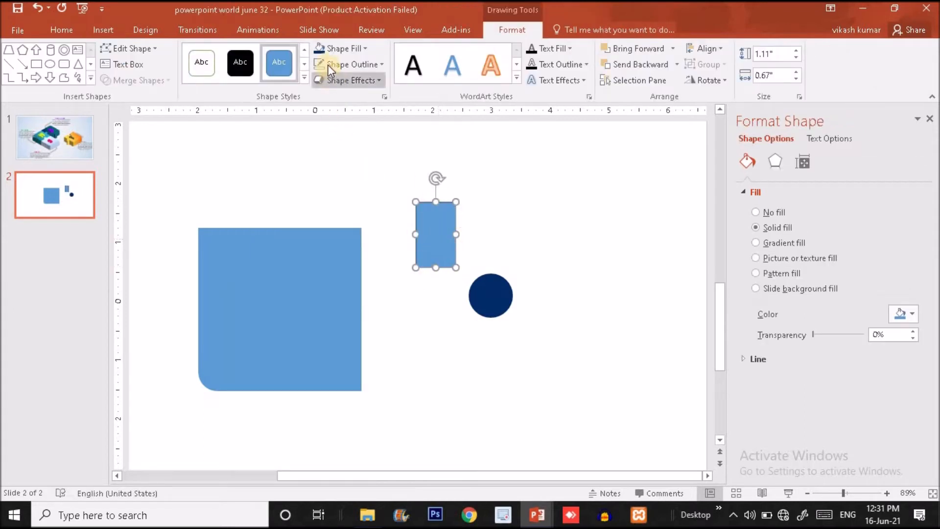
click(342, 48)
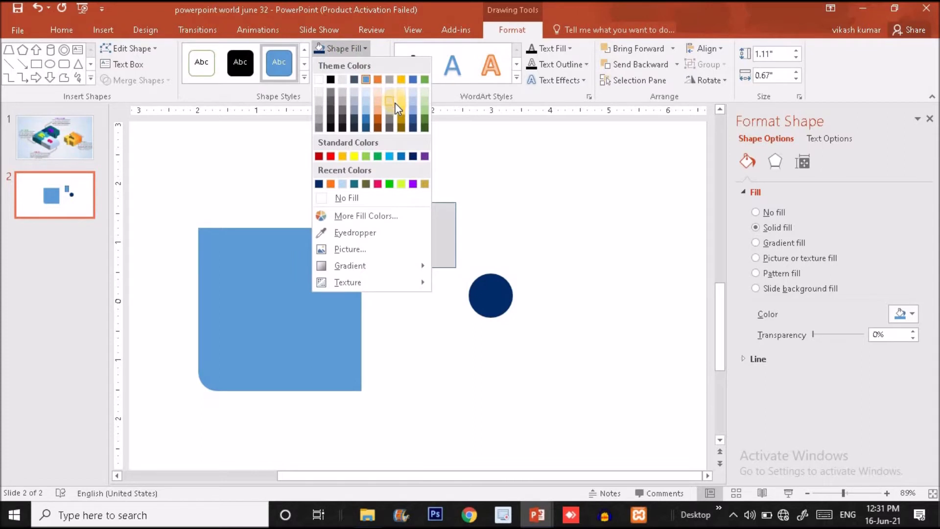
click(399, 104)
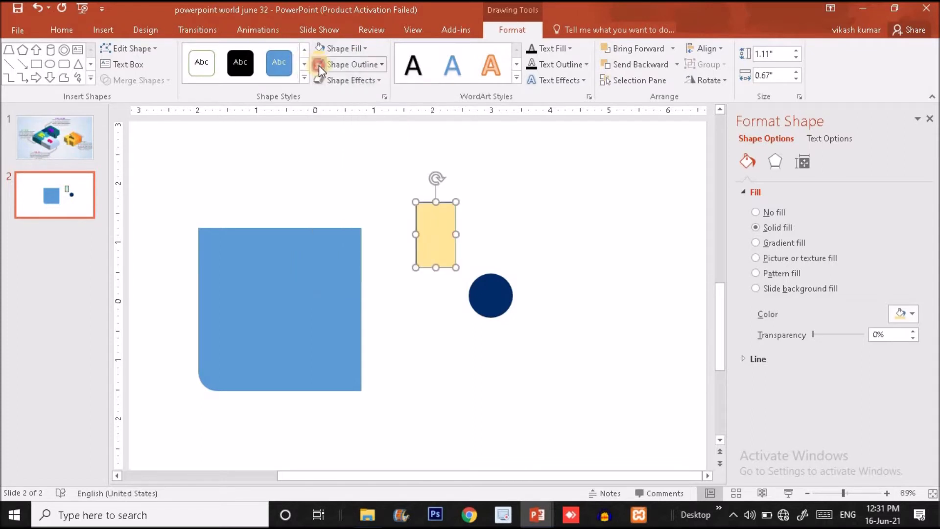
- Move the gold rectangle over the circle's left edge and nudge the circle so a narrow strip of it is overlapped
drag(430, 222, 502, 292)
key(ctrl+Left)
key(ctrl+Left)
key(ctrl+Left)
key(ctrl+Left)
key(ctrl+Left)
key(ctrl+Left)
key(ctrl+Left)
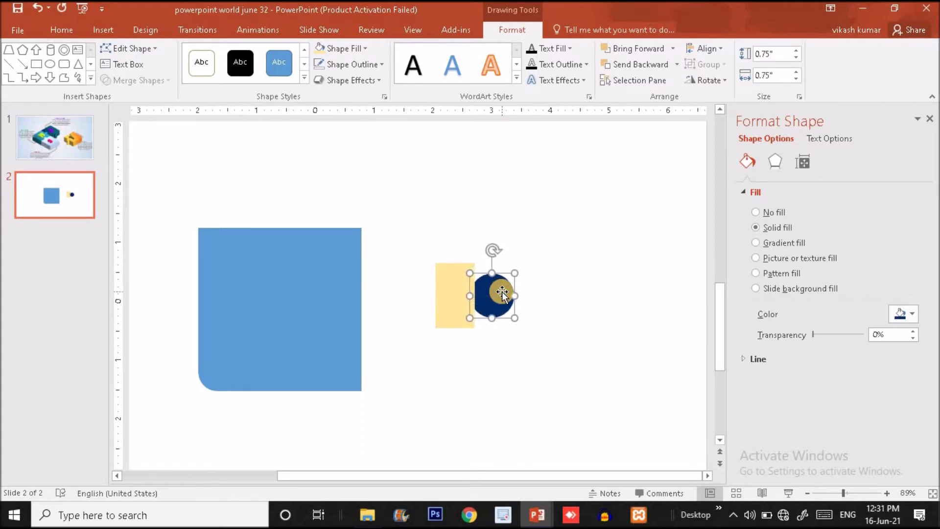
click(557, 298)
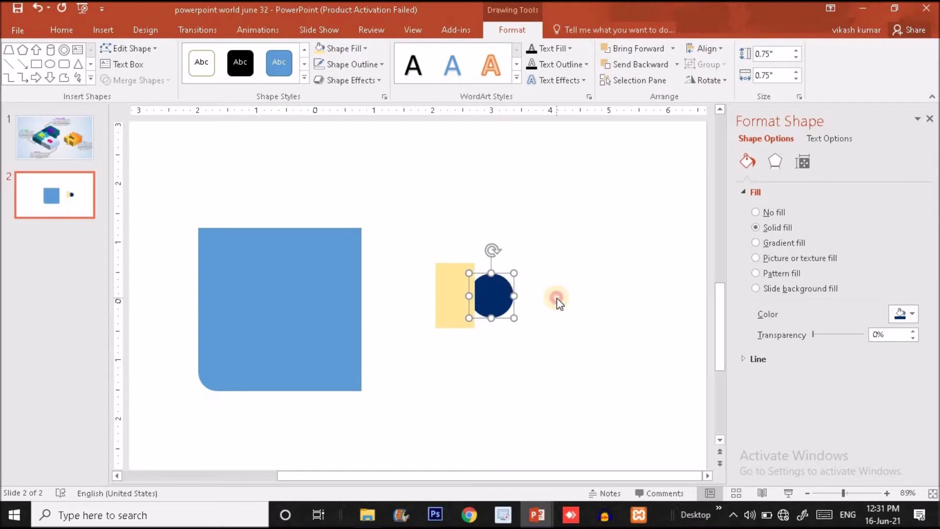
- Subtract the gold rectangle from the dark blue circle to give the circle a flat left side
click(500, 294)
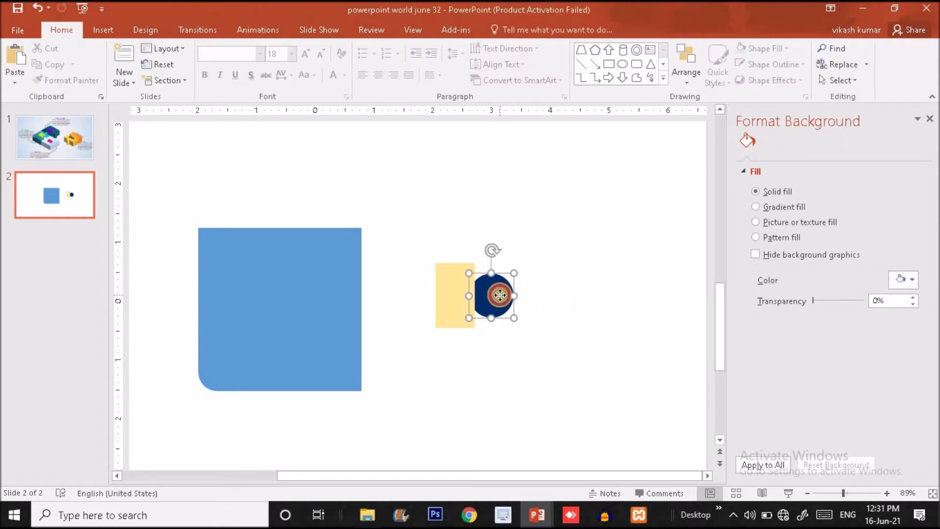
ctrl+click(447, 301)
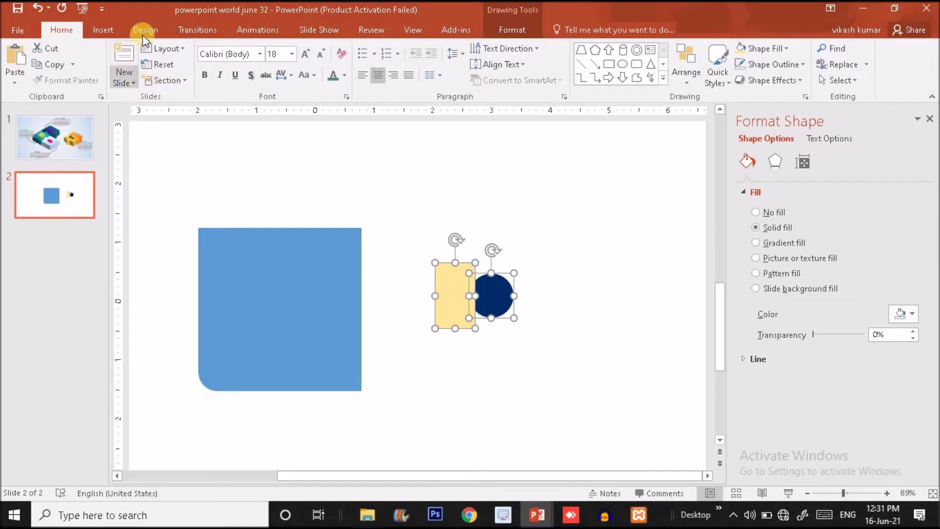
click(500, 25)
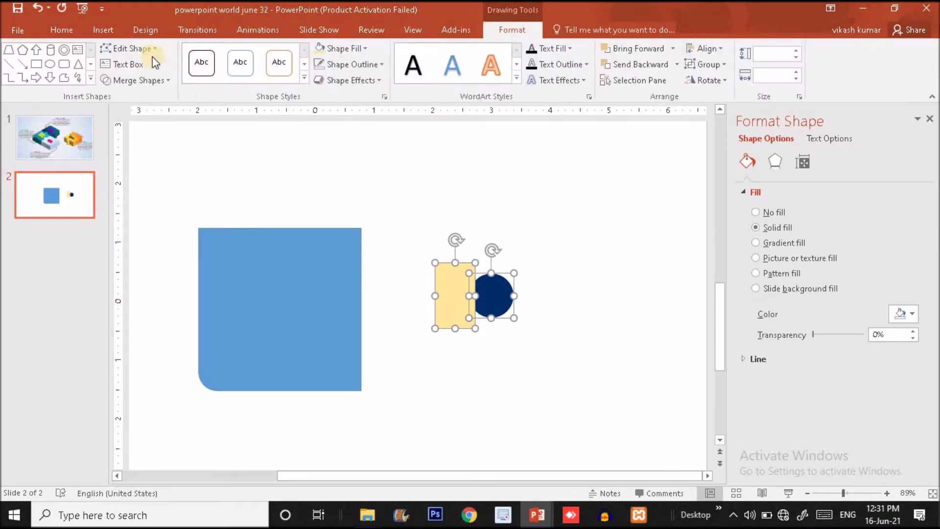
click(139, 78)
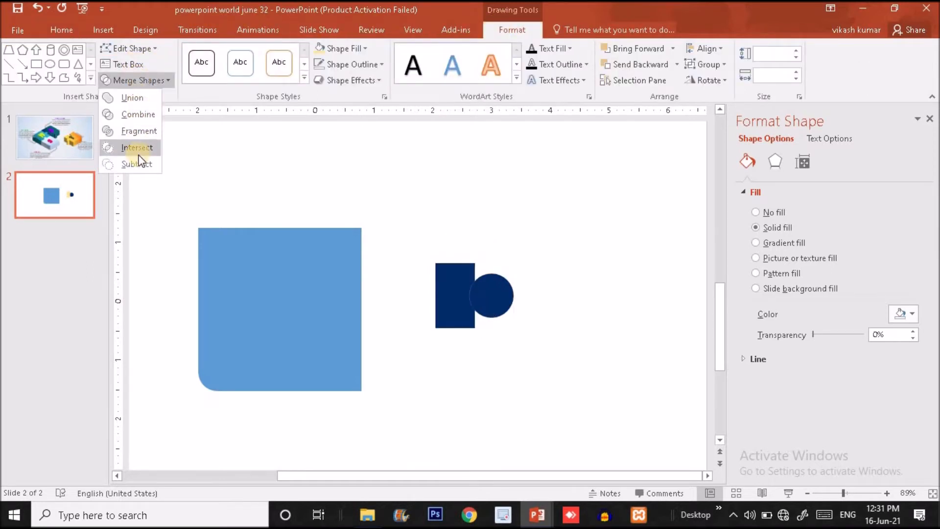
click(298, 215)
- Place the trimmed circle flush against the middle of the square's right edge and put a copy of it above
click(500, 293)
drag(499, 292, 384, 310)
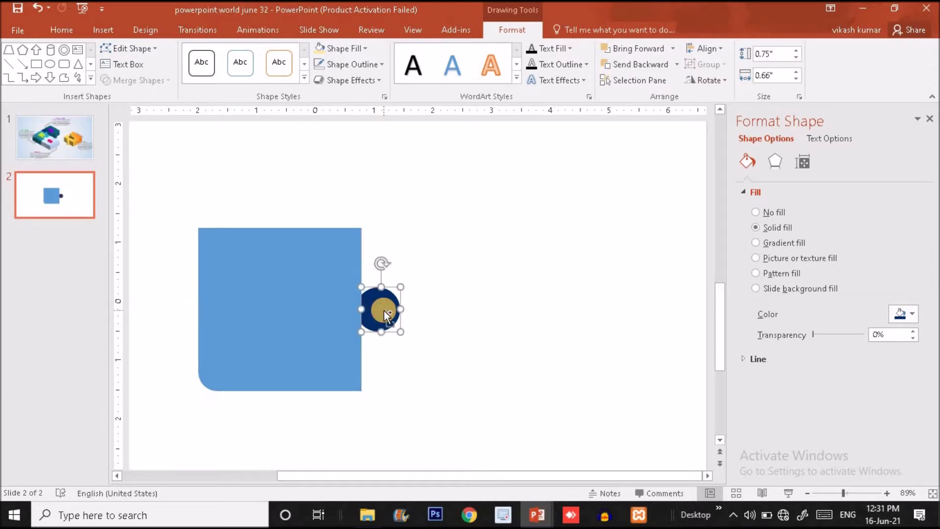
drag(384, 311, 414, 209)
drag(412, 159, 409, 159)
click(707, 79)
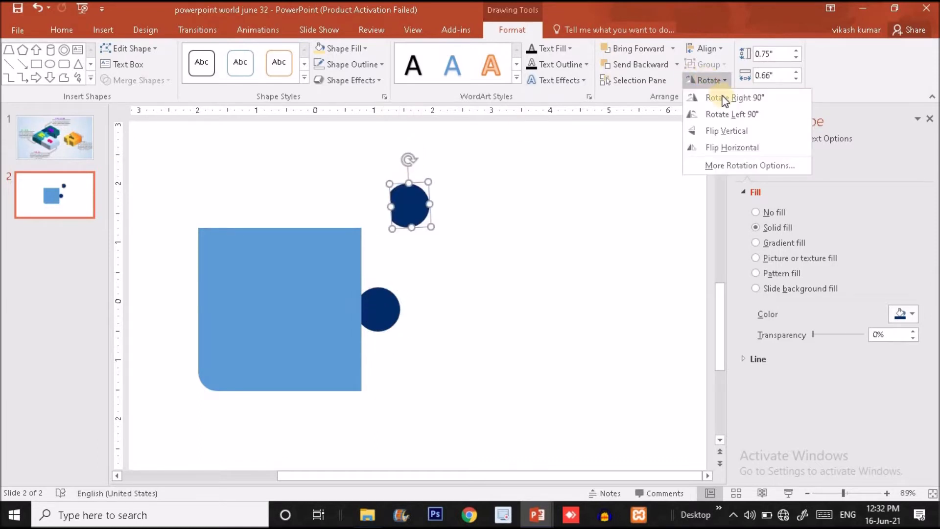
click(730, 113)
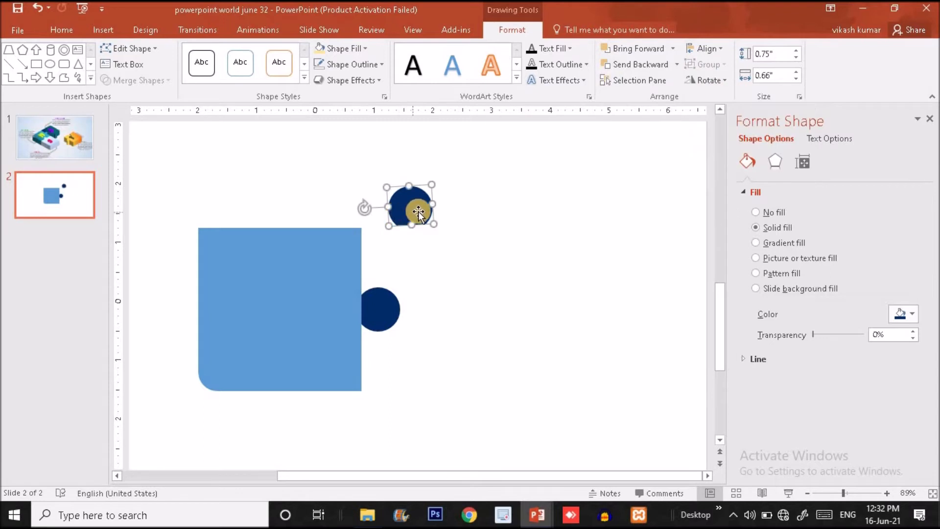
key(ctrl+z)
key(ctrl+z)
- Rotate the copied circle 90° left and seat its flat side on the middle of the square's top edge
click(706, 80)
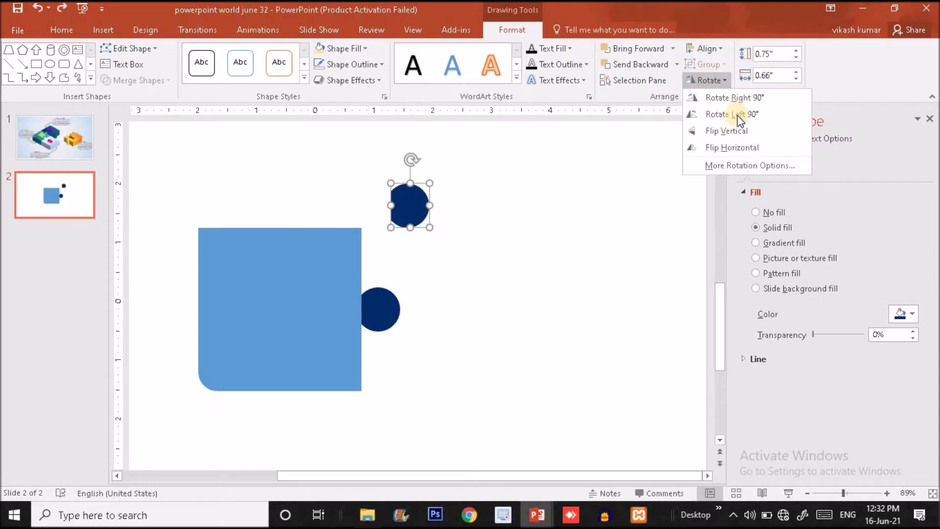
click(725, 114)
drag(413, 207, 282, 214)
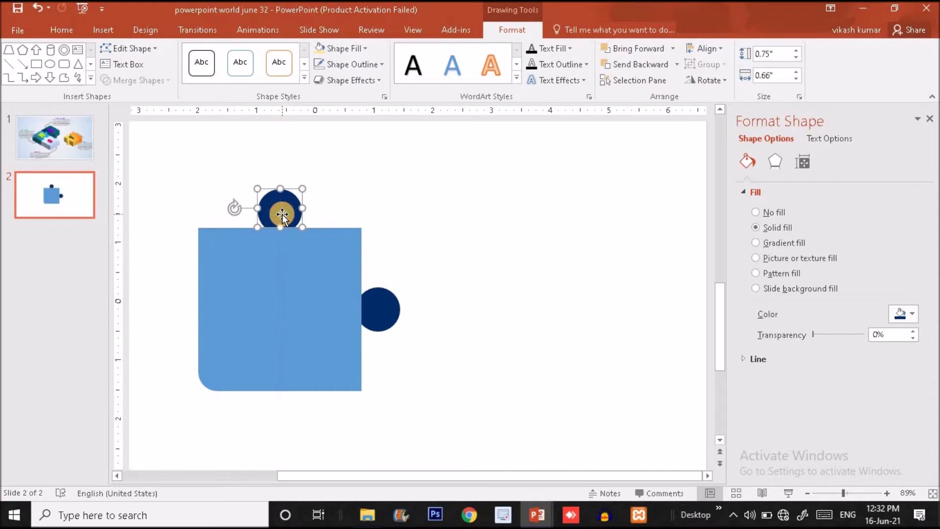
click(403, 216)
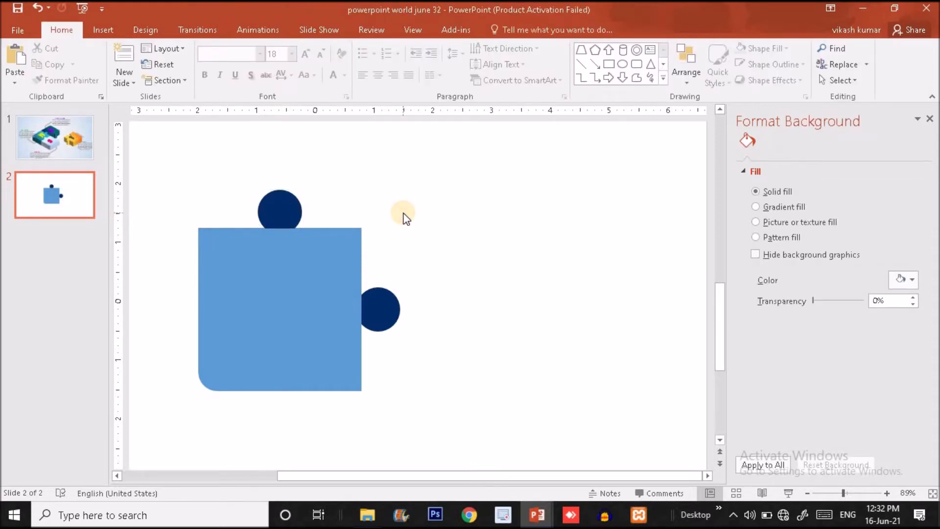
- Flip the circle on the square's right edge horizontally and move it inside the square, flush with that edge
click(80, 150)
click(69, 201)
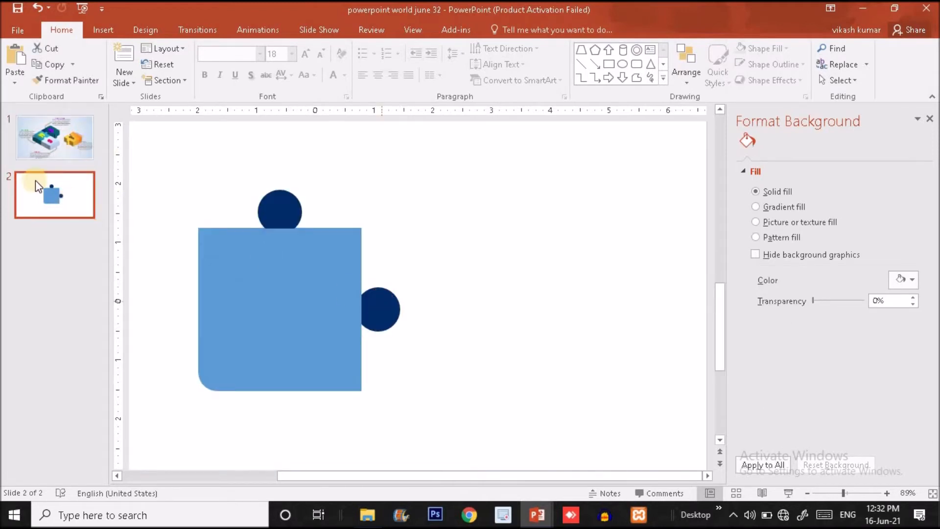
click(61, 141)
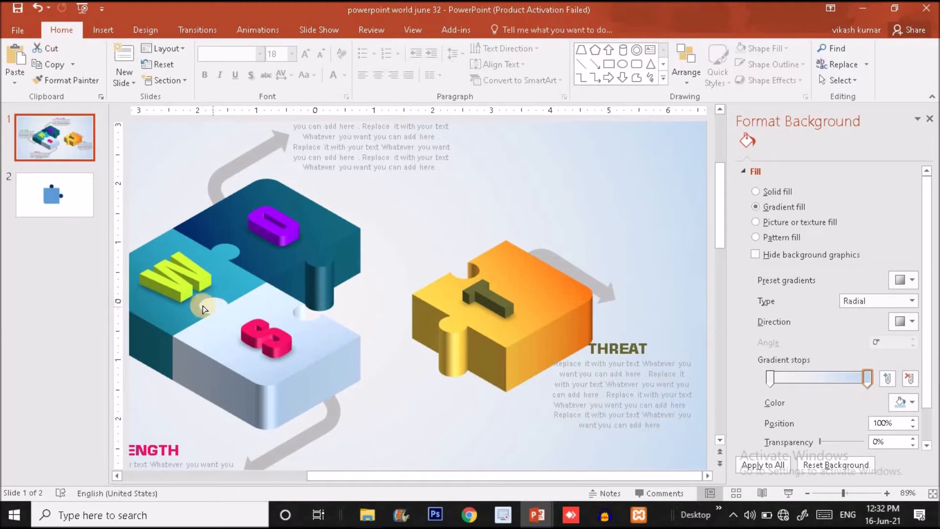
click(76, 192)
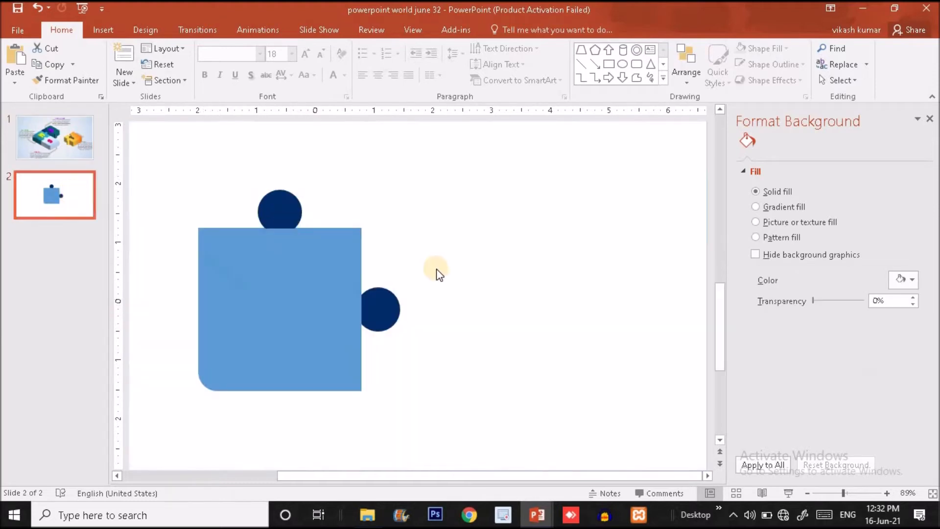
click(393, 304)
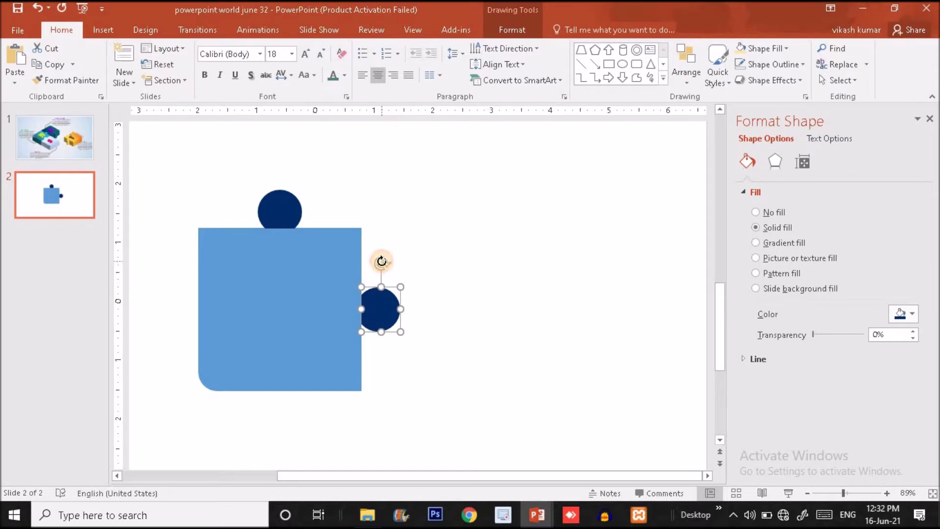
click(696, 72)
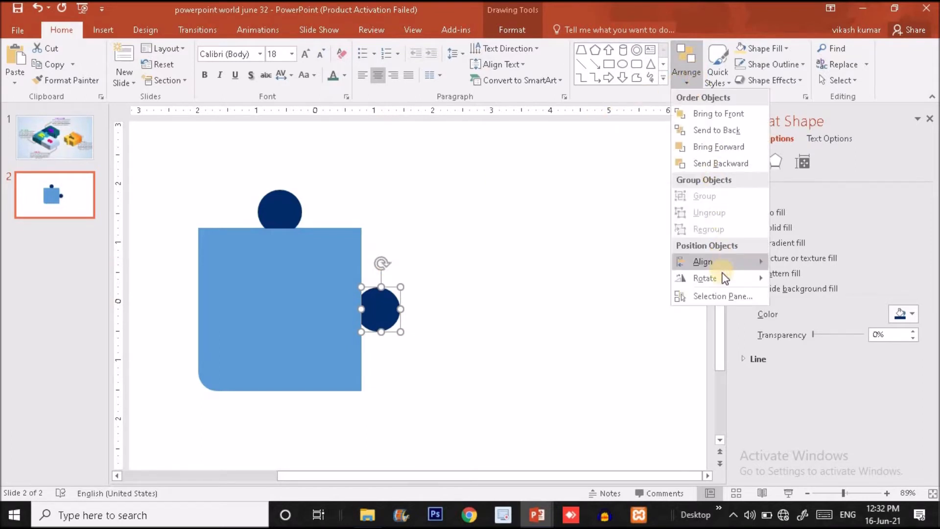
mouse_move(724, 277)
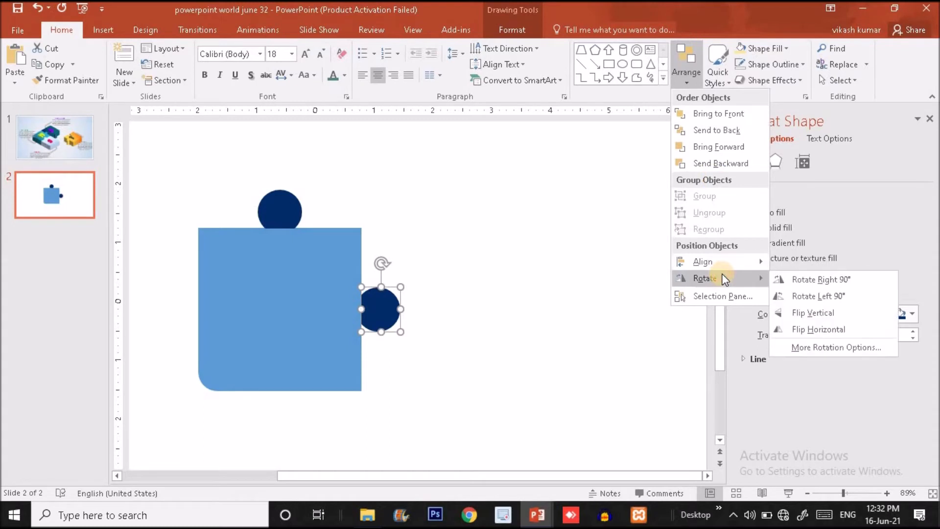
click(823, 329)
drag(386, 309, 347, 308)
click(448, 322)
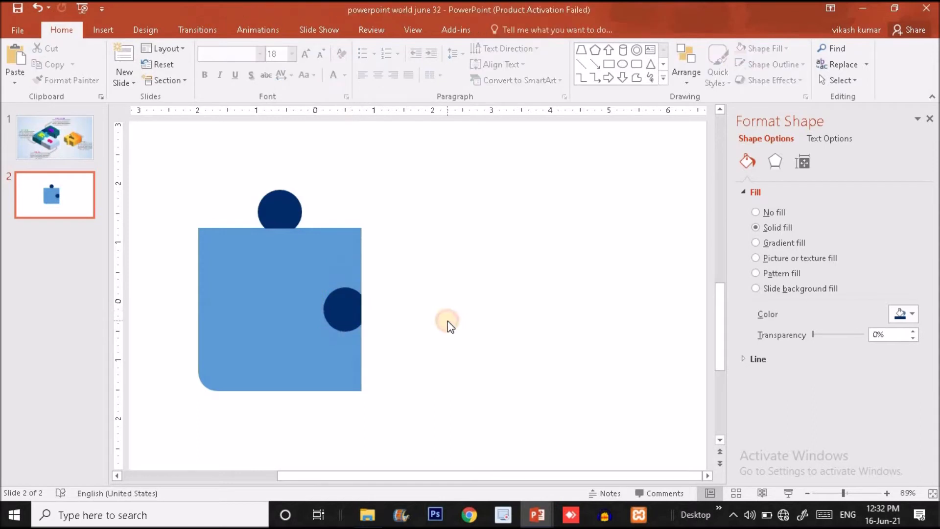
- Subtract the dark blue circle inside the square's right edge from the square to cut a round notch
click(260, 387)
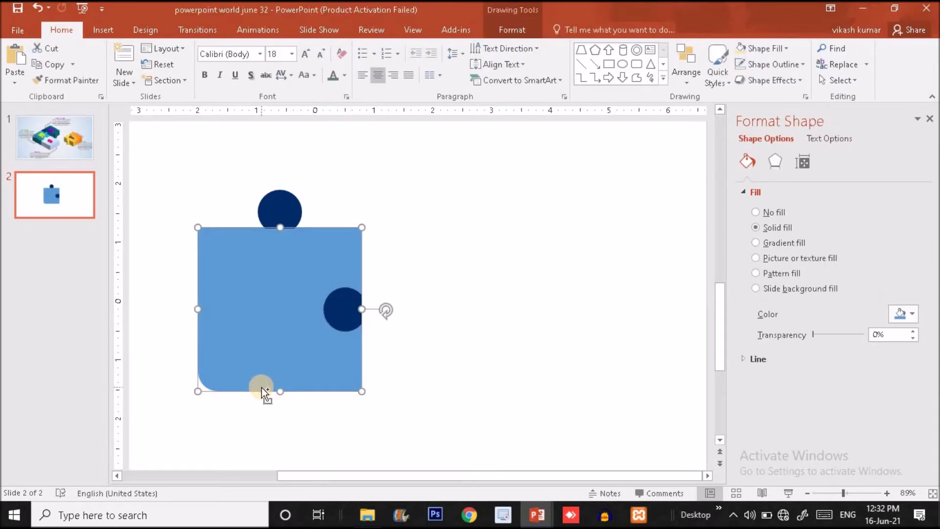
click(351, 316)
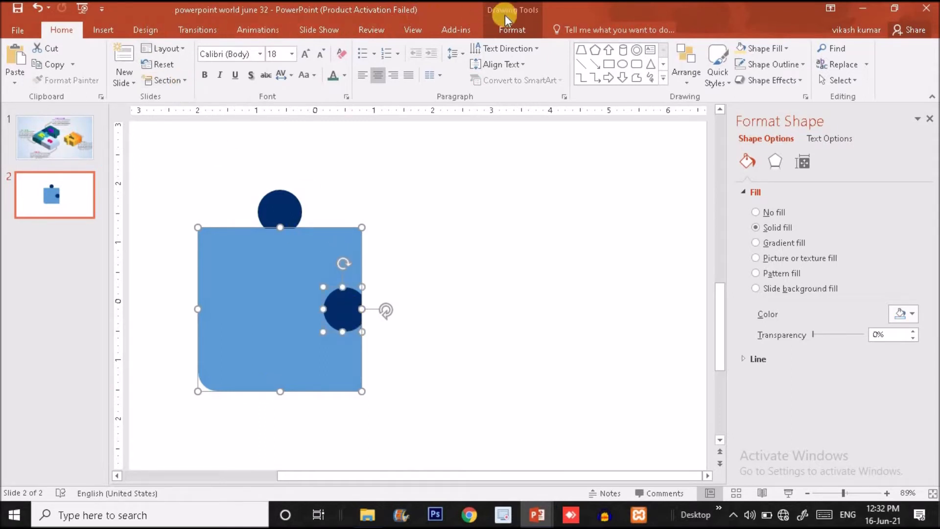
click(513, 27)
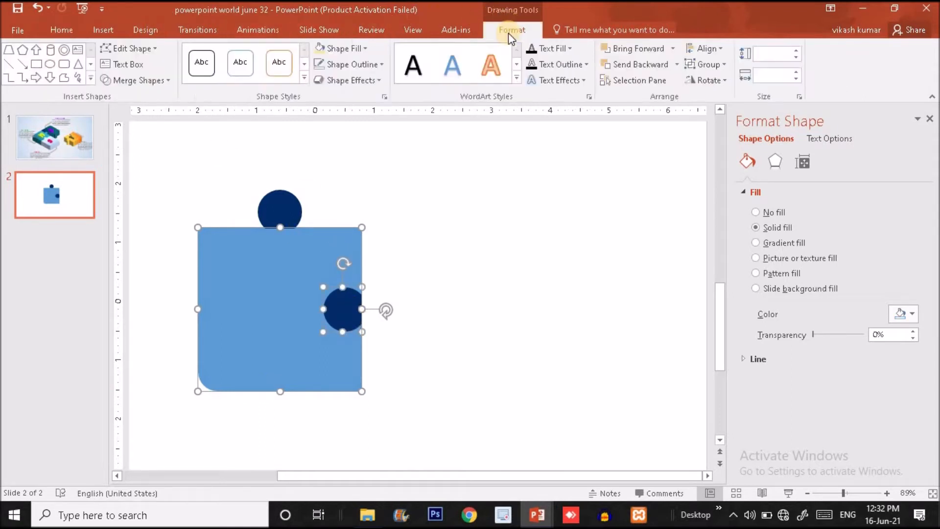
click(148, 73)
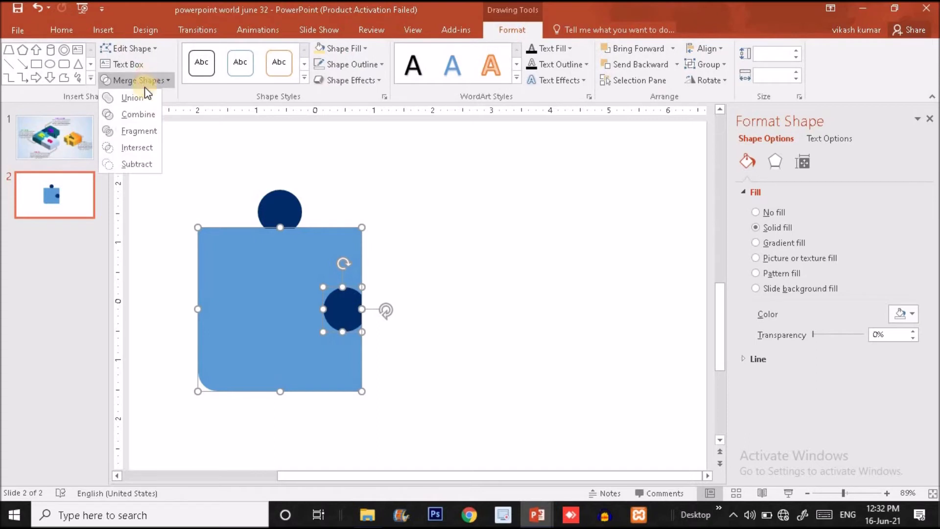
click(141, 167)
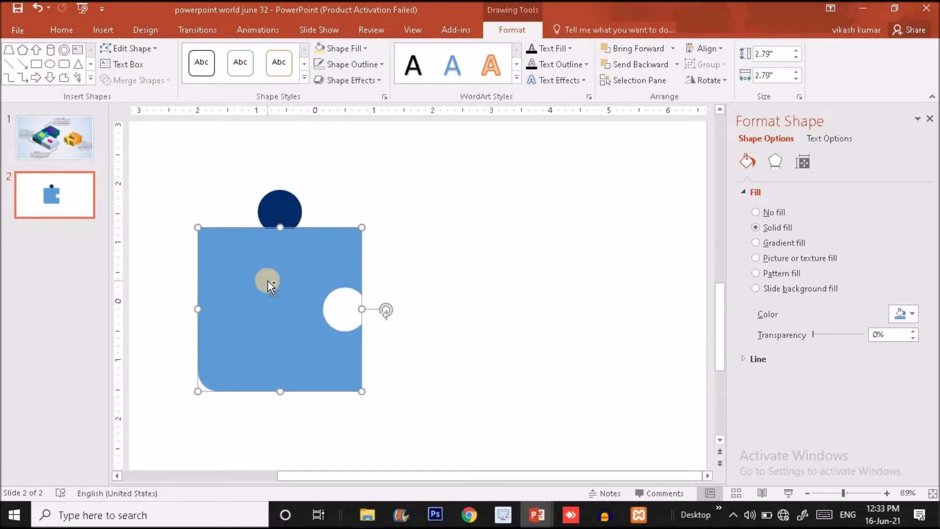
- Unite the notched square and the dark blue circle on its top edge into a single puzzle piece
shift+click(275, 213)
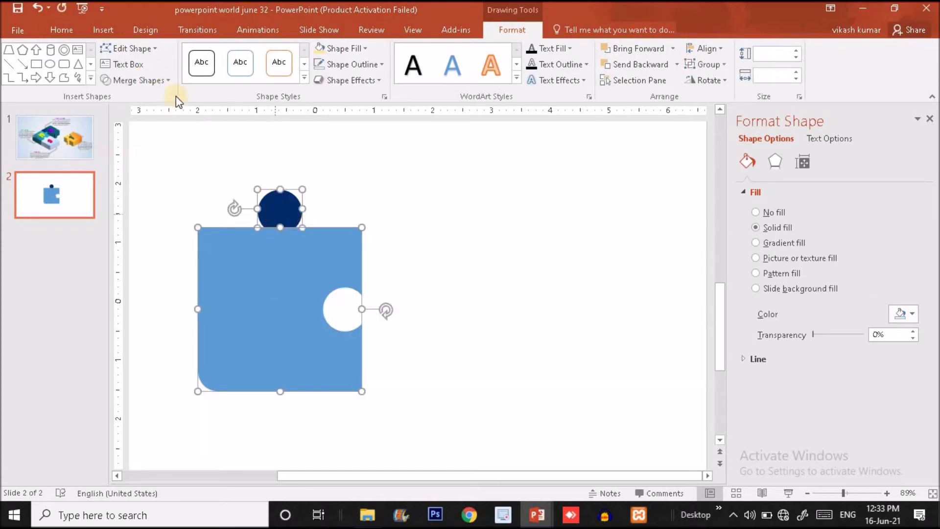
click(153, 81)
click(149, 95)
- Shrink the puzzle piece to about 2.2 × 2.71 inches and place it slightly below and left of the slide's centre
drag(261, 292, 428, 292)
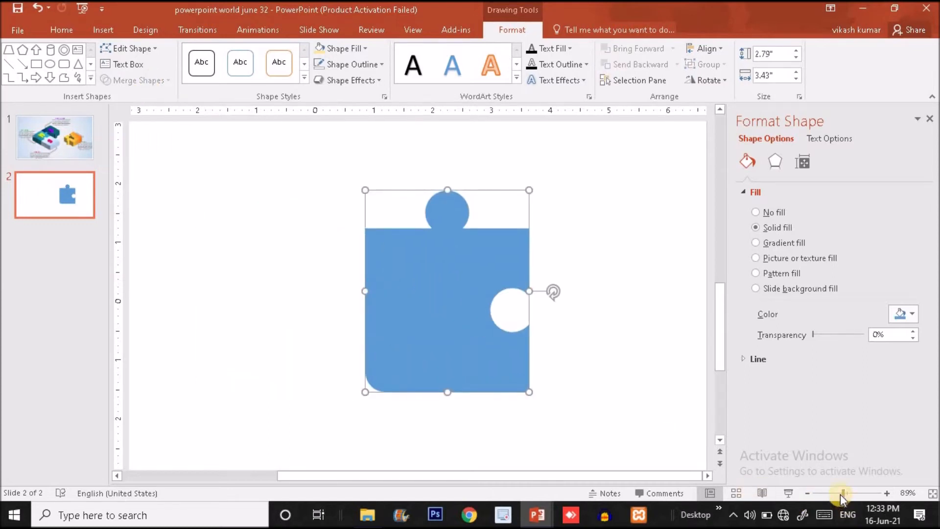
drag(840, 494, 832, 495)
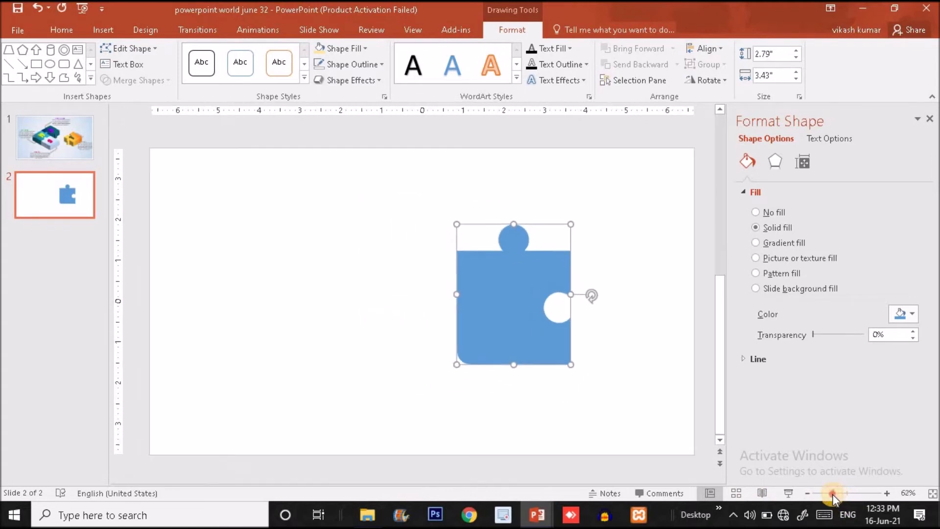
drag(495, 315, 382, 322)
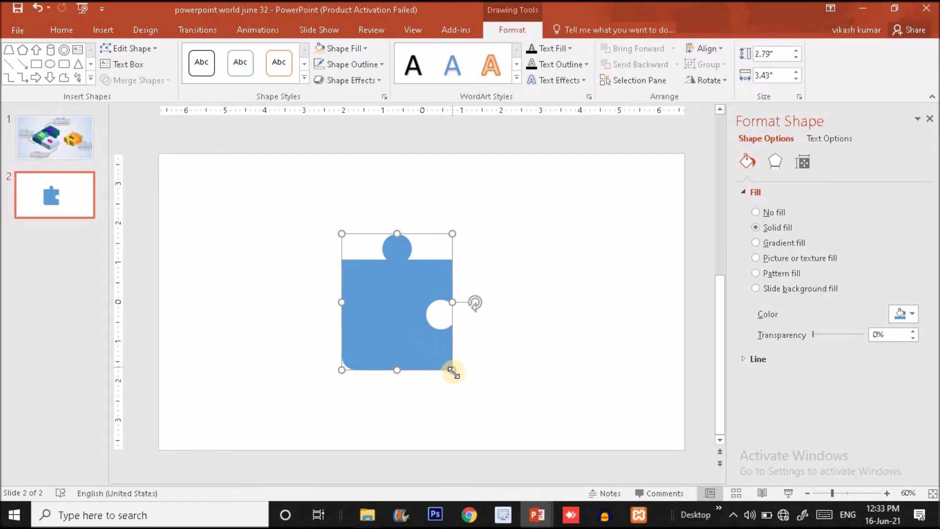
drag(452, 370, 440, 352)
drag(397, 313, 401, 359)
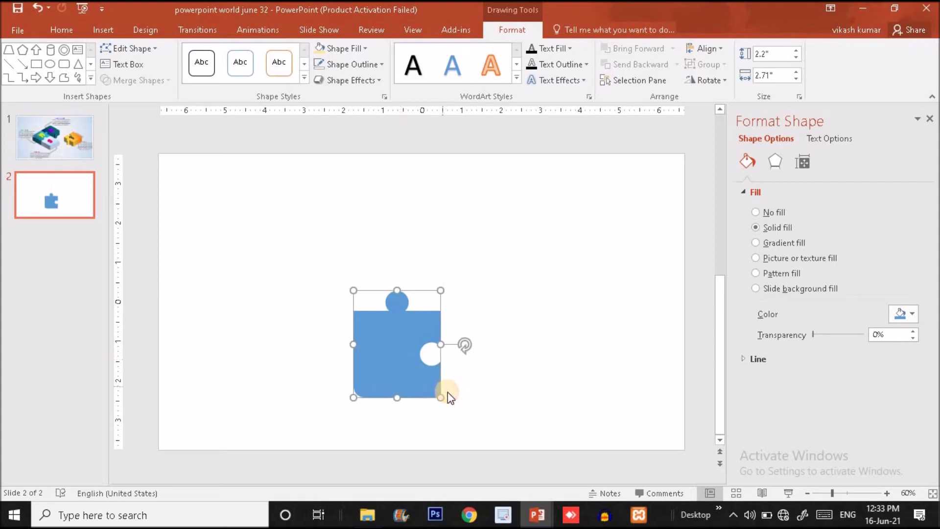
drag(436, 392, 376, 352)
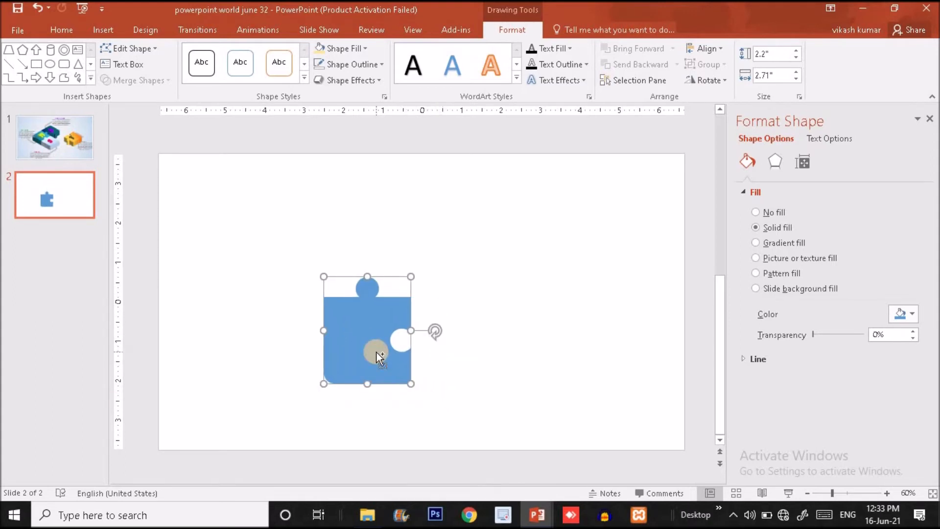
- Duplicate the light blue puzzle piece, fill the copy with gold and move it to the upper right of the original
key(ctrl+d)
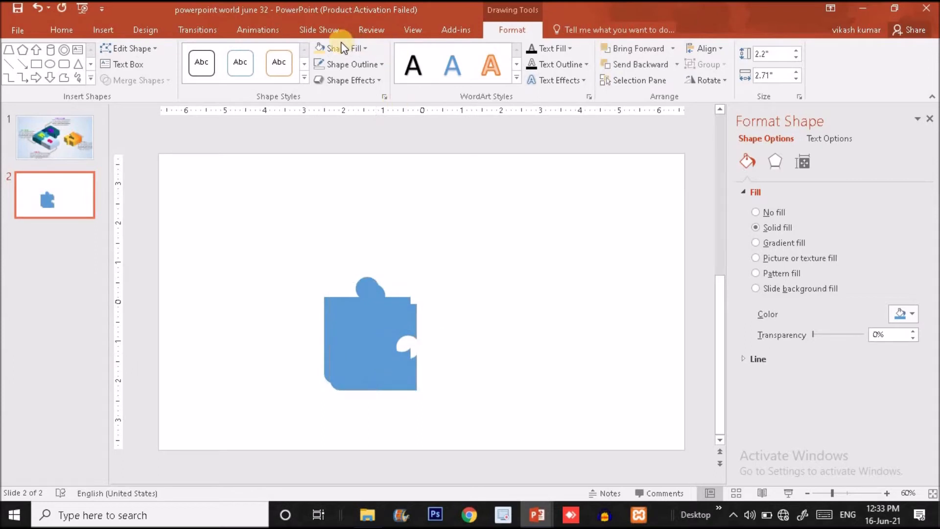
click(344, 48)
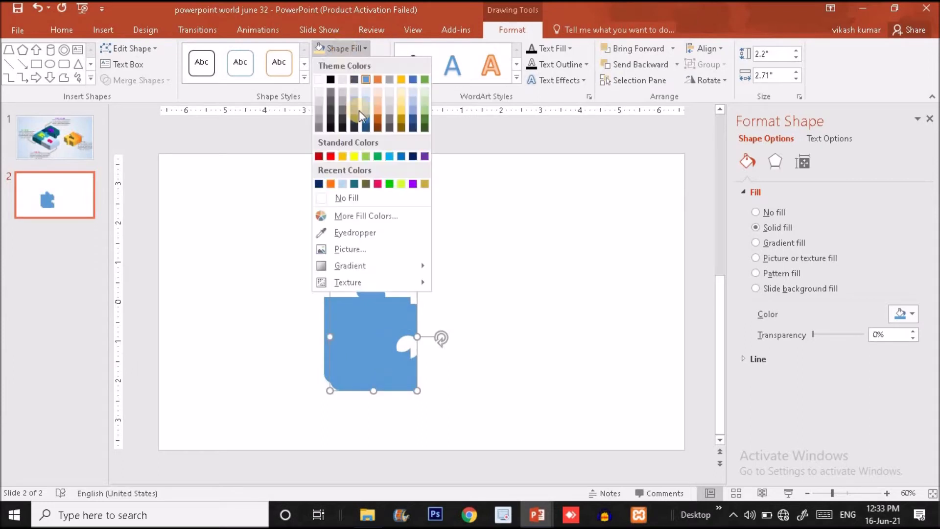
click(356, 184)
drag(368, 347, 463, 287)
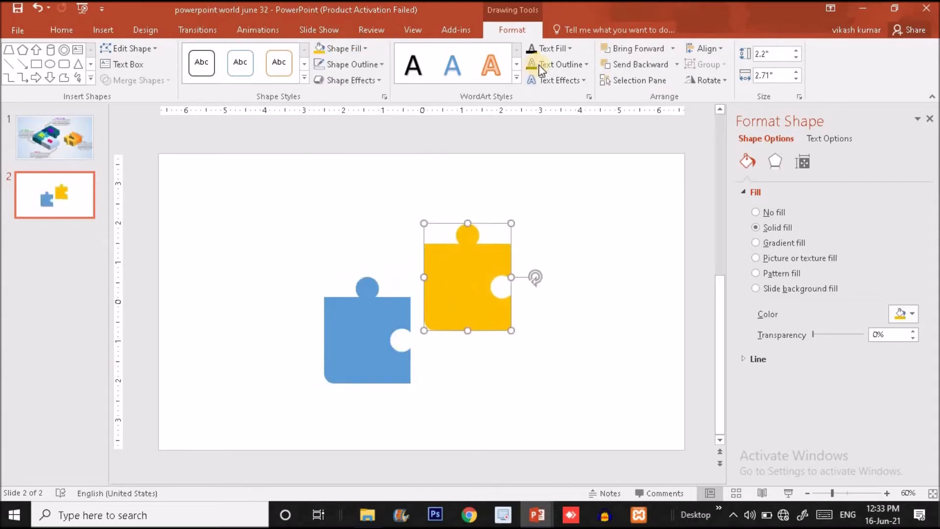
- Rotate the gold piece right 90° and seat it directly on top of the light blue piece so the knob fits its notch
click(708, 79)
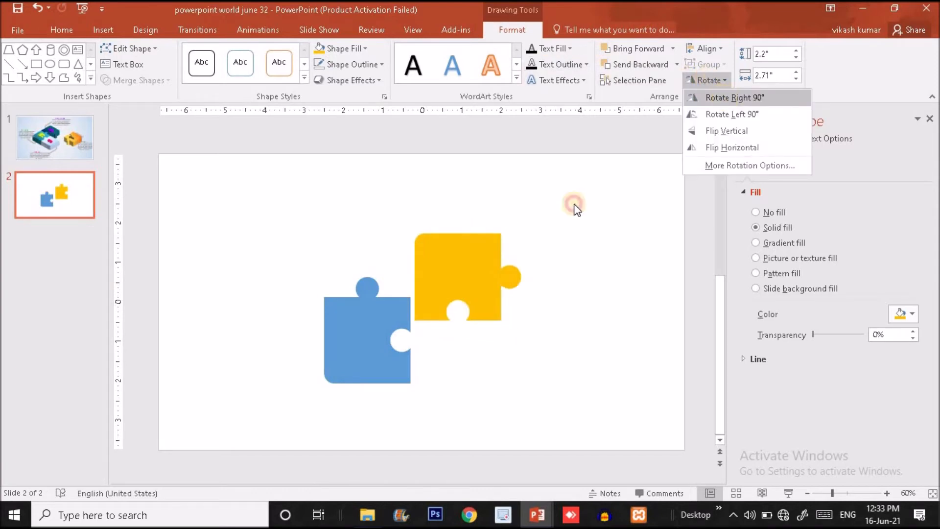
click(719, 97)
drag(453, 278, 368, 255)
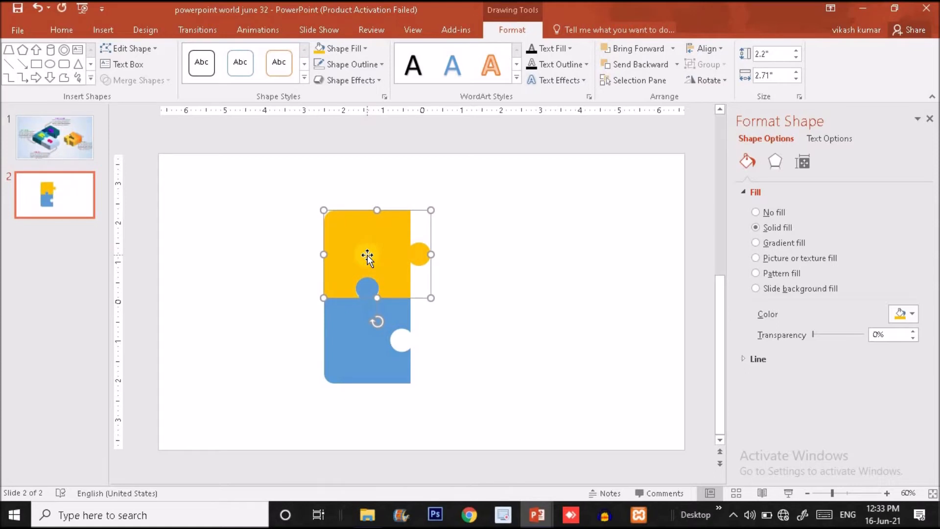
key(ctrl+Right)
key(ctrl+Up)
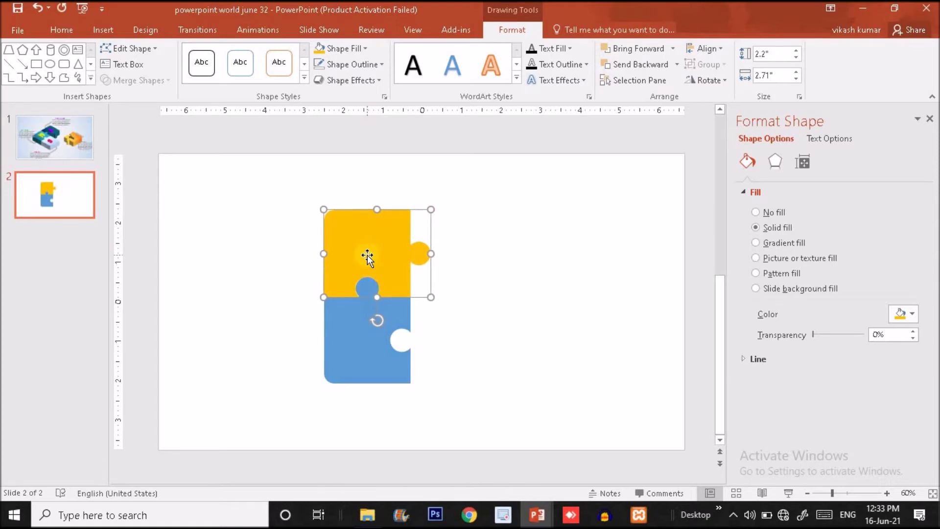
click(479, 291)
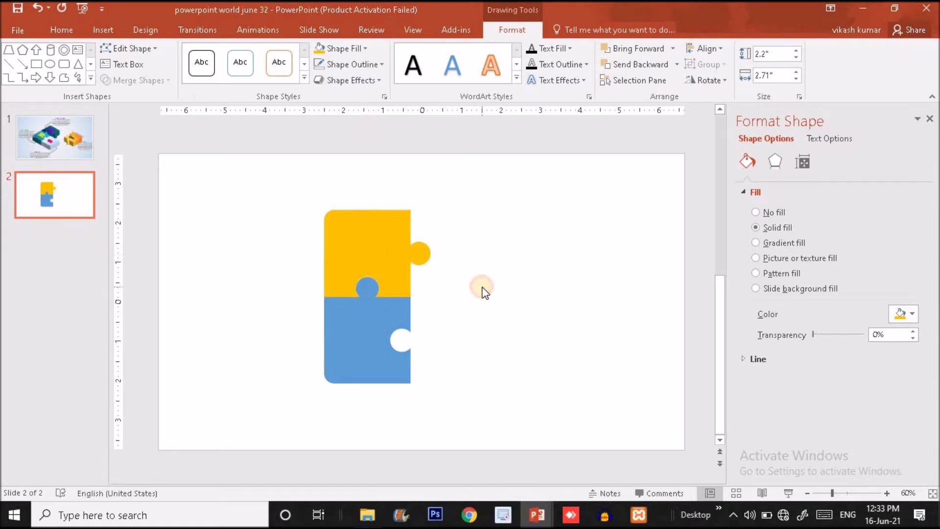
- Duplicate the gold piece, rotate the copy right 90°, fill it with standard blue and fit it against the gold piece's right edge
click(392, 273)
key(ctrl+d)
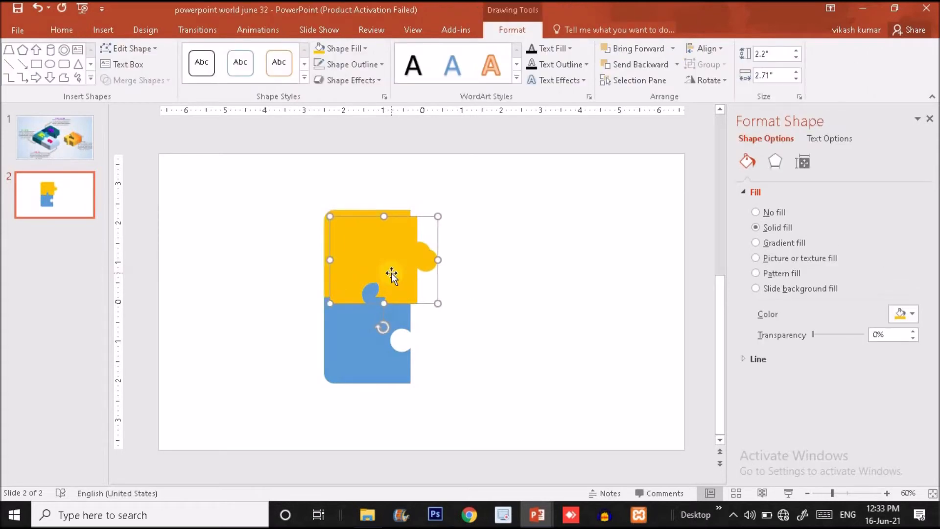
click(710, 80)
click(719, 93)
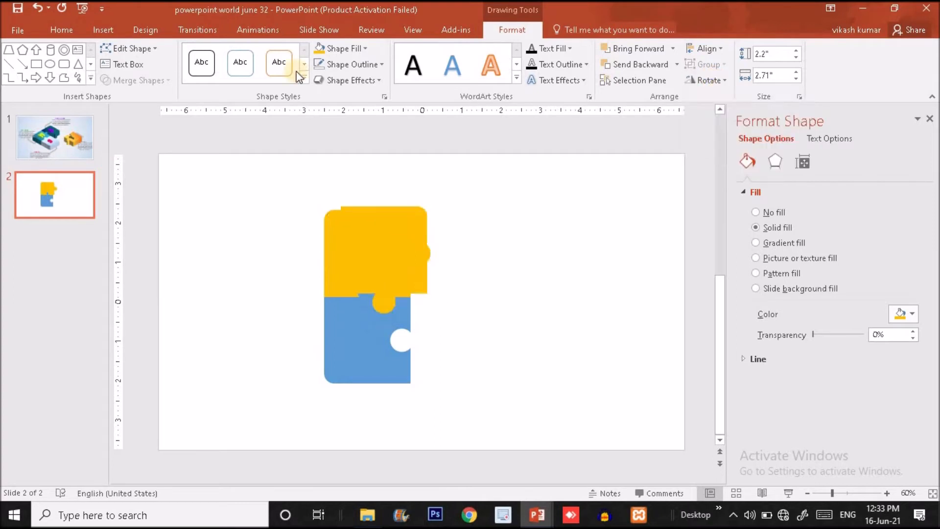
click(338, 49)
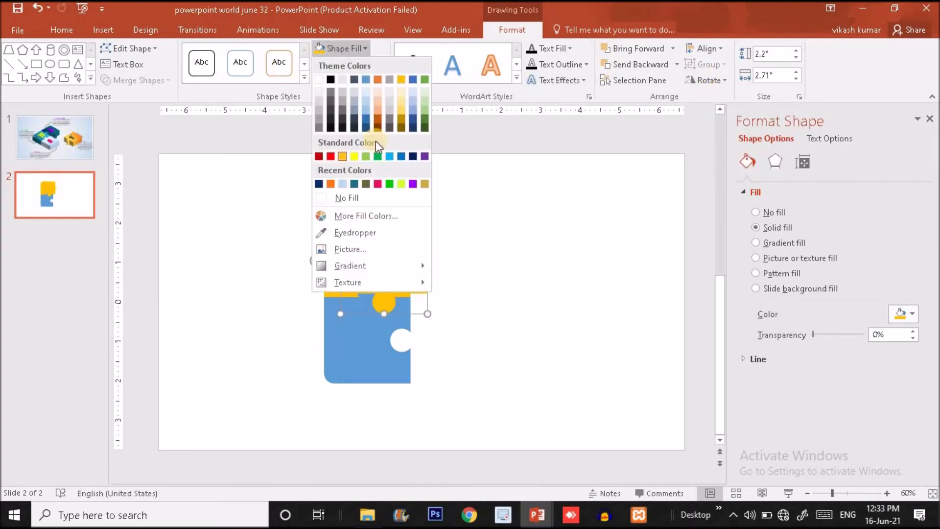
click(401, 156)
drag(388, 245, 467, 247)
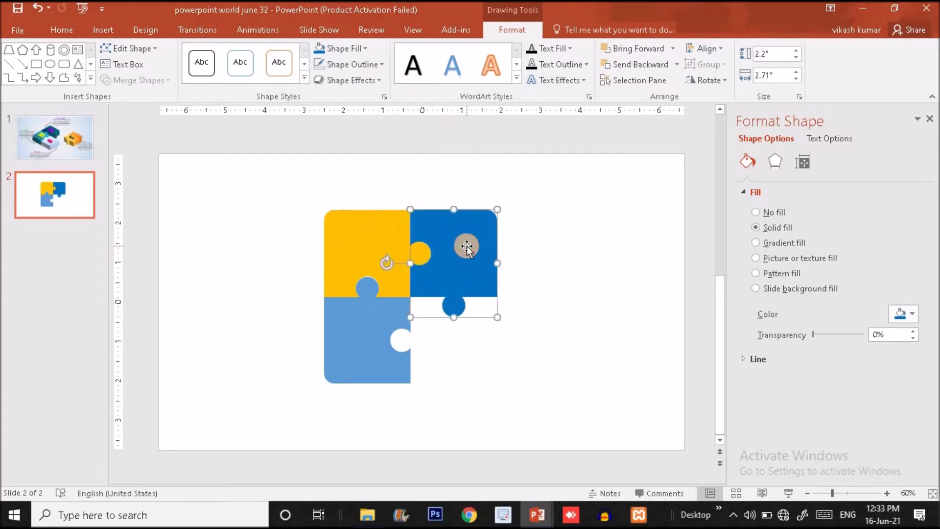
click(267, 178)
key(Tab)
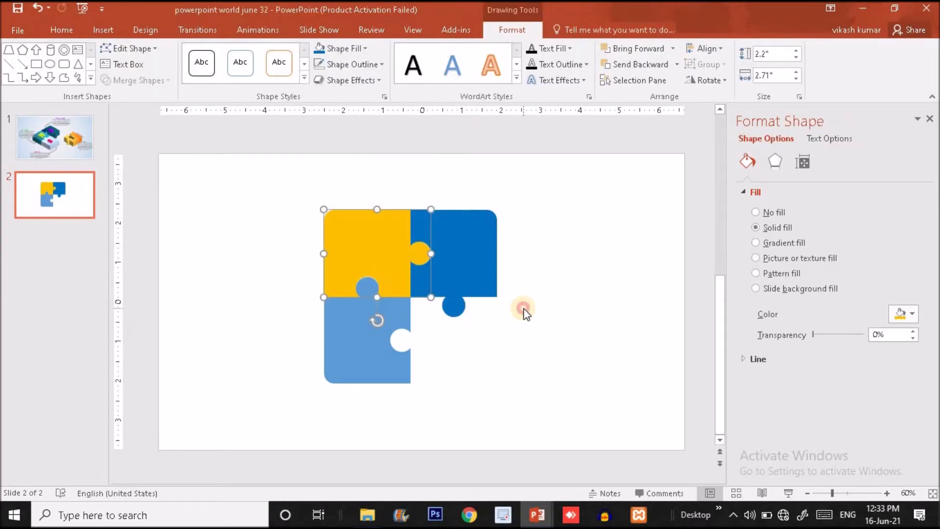
click(522, 308)
- Copy the blue piece, fill the copy with green and place it apart on the right, level with the light blue piece
click(479, 269)
drag(481, 269, 487, 276)
drag(669, 292, 652, 293)
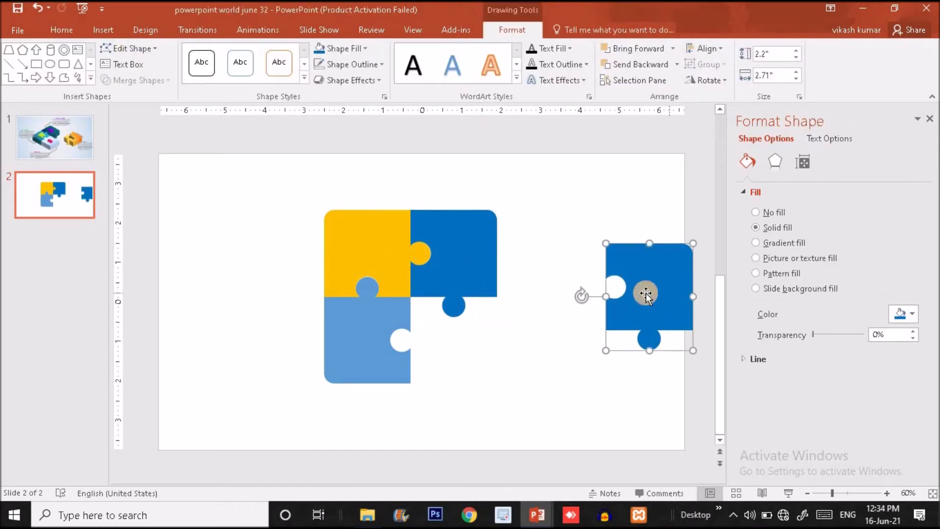
click(344, 48)
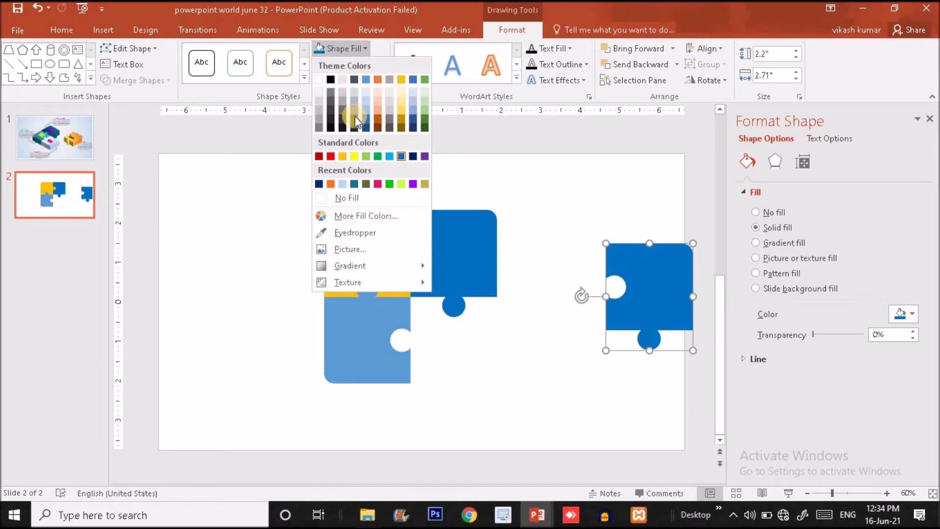
click(390, 185)
drag(642, 313, 586, 366)
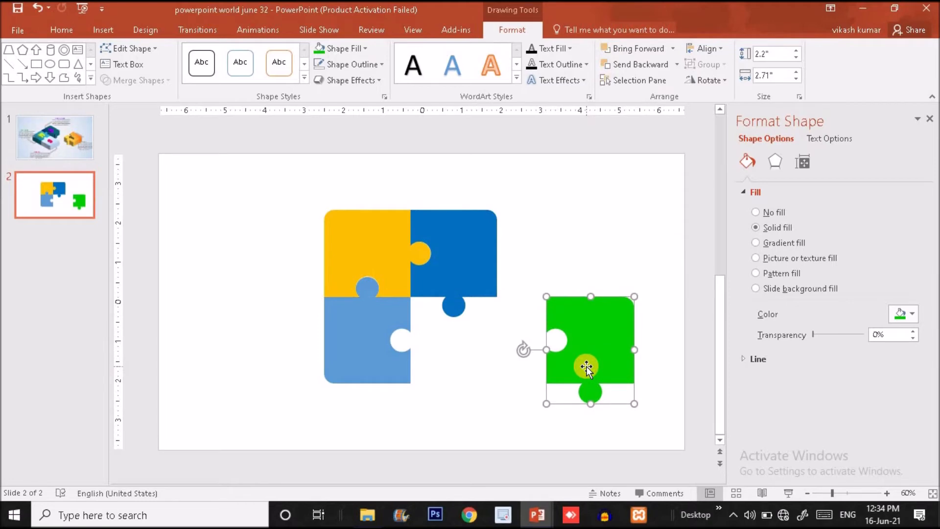
- Group the gold, blue and light blue puzzle pieces
drag(279, 204, 538, 413)
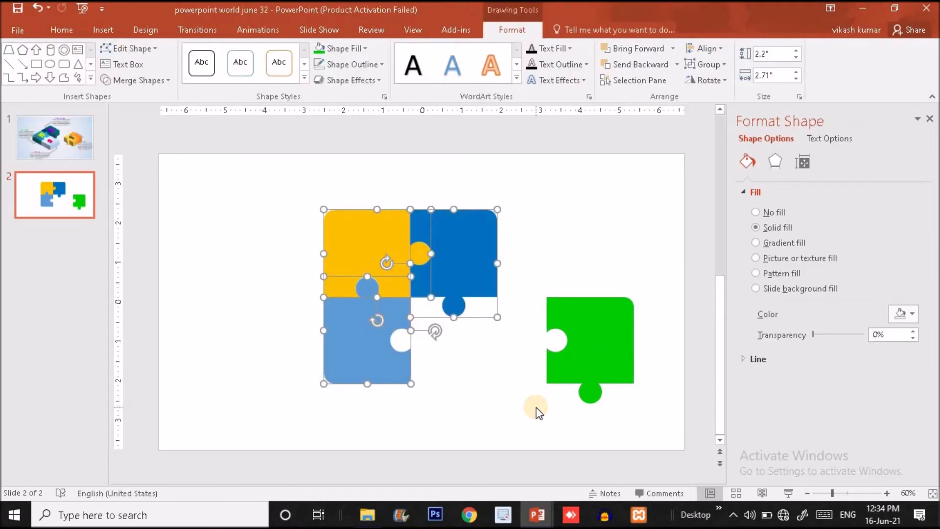
key(ctrl+g)
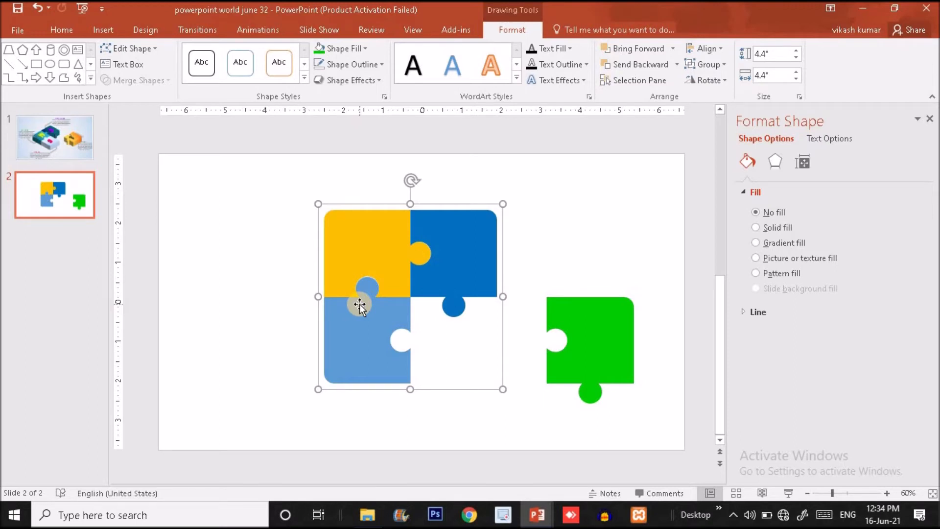
- Give the puzzle group and the green piece a top bevel with a height of 44 pt and a width of 0 pt
shift+click(627, 364)
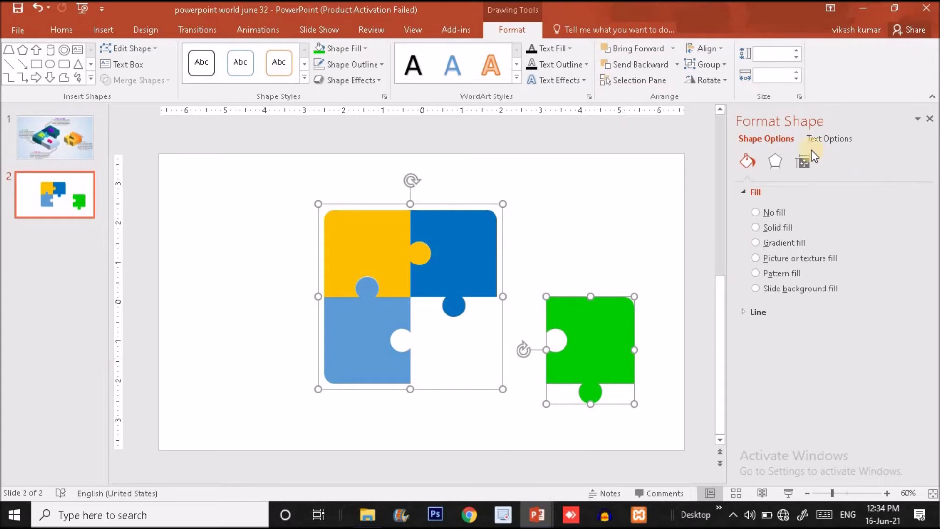
click(776, 162)
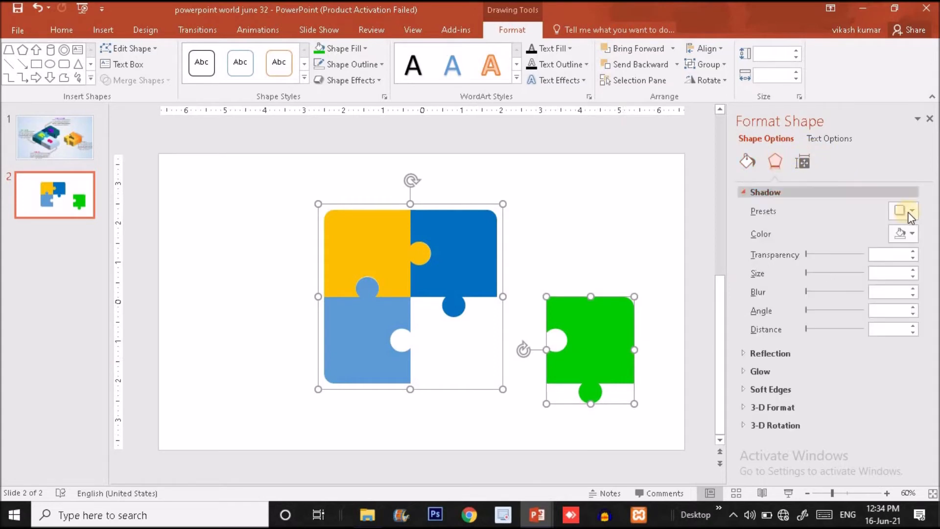
click(746, 408)
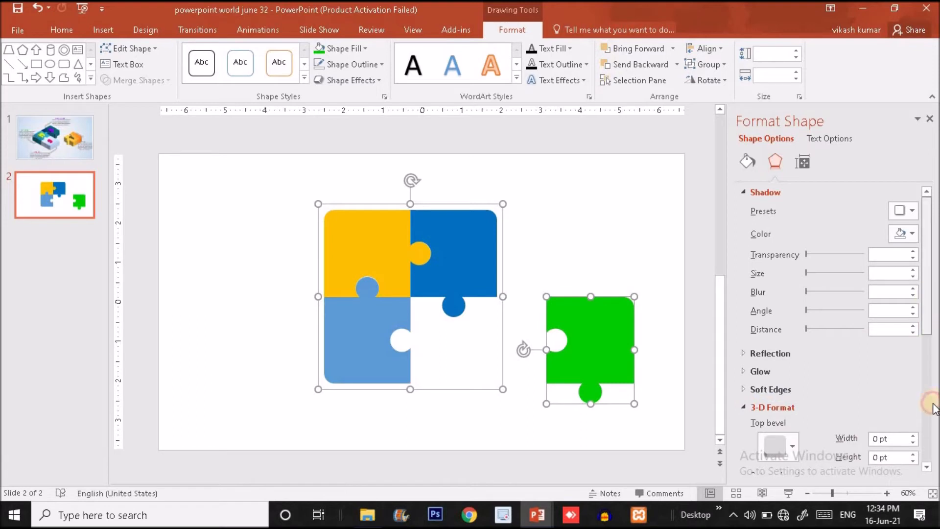
scroll(926, 381, down, 5)
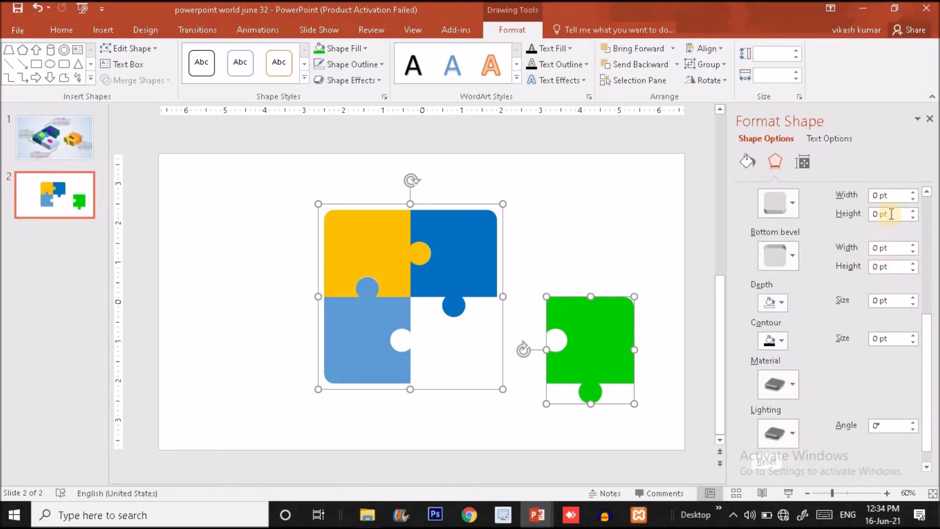
drag(890, 215, 783, 219)
text(44)
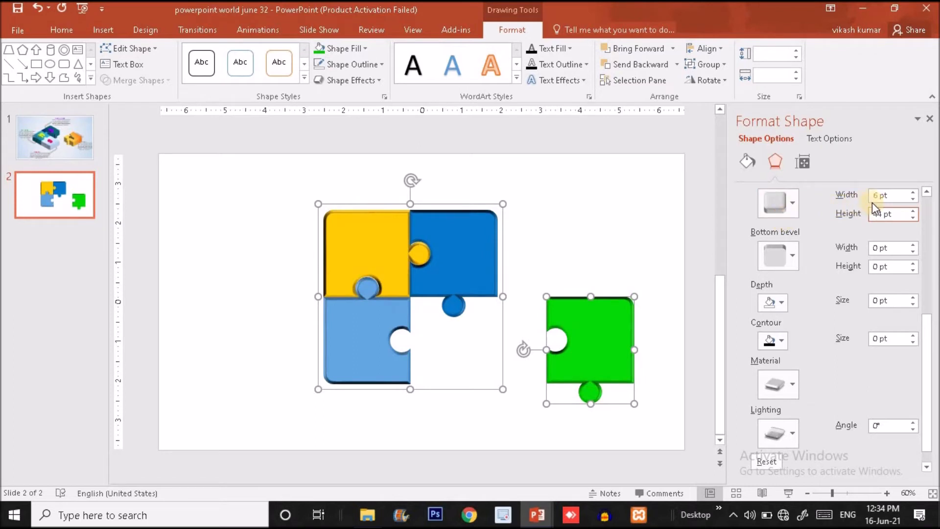
click(889, 195)
key(ctrl+a)
text(0)
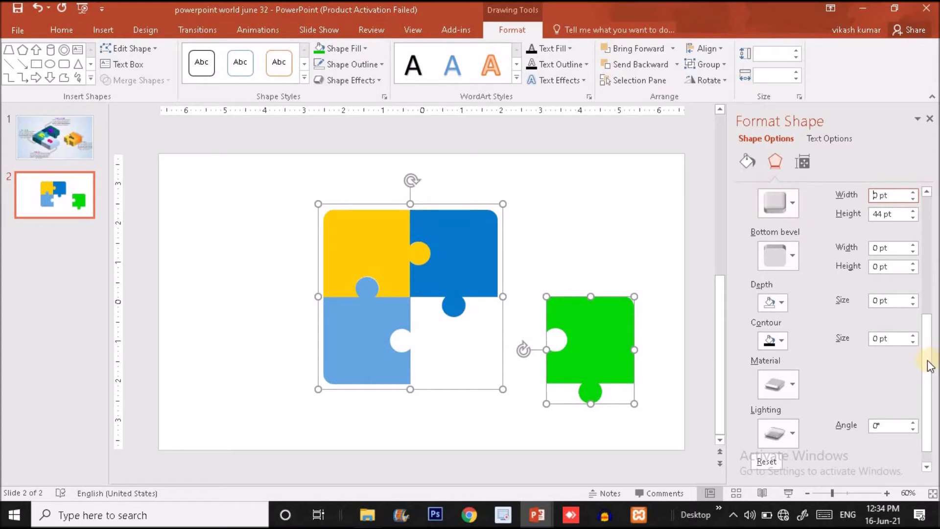
- Apply the isometric top-up parallel 3-D rotation (X 314.7°, Y 324.6°, Z 60.2°) to the puzzle group and the green piece
scroll(927, 420, down, 1)
click(743, 468)
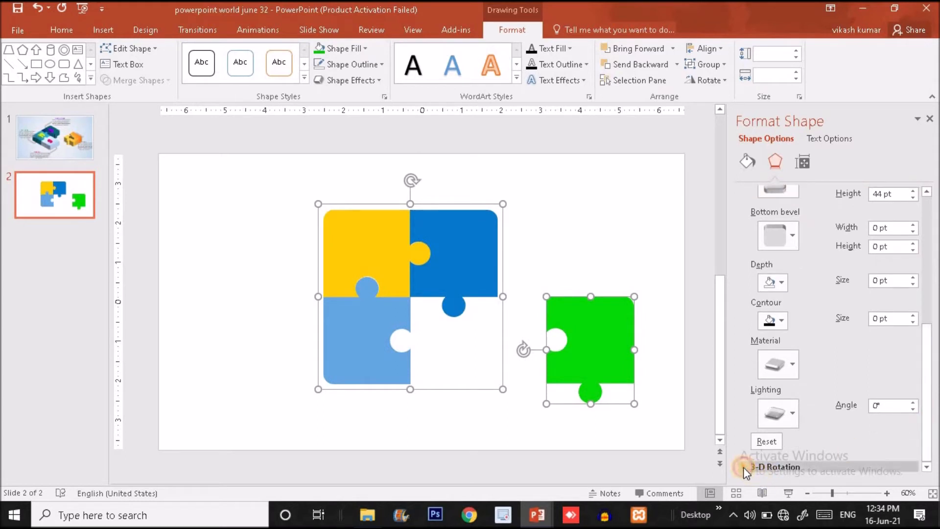
scroll(901, 436, down, 3)
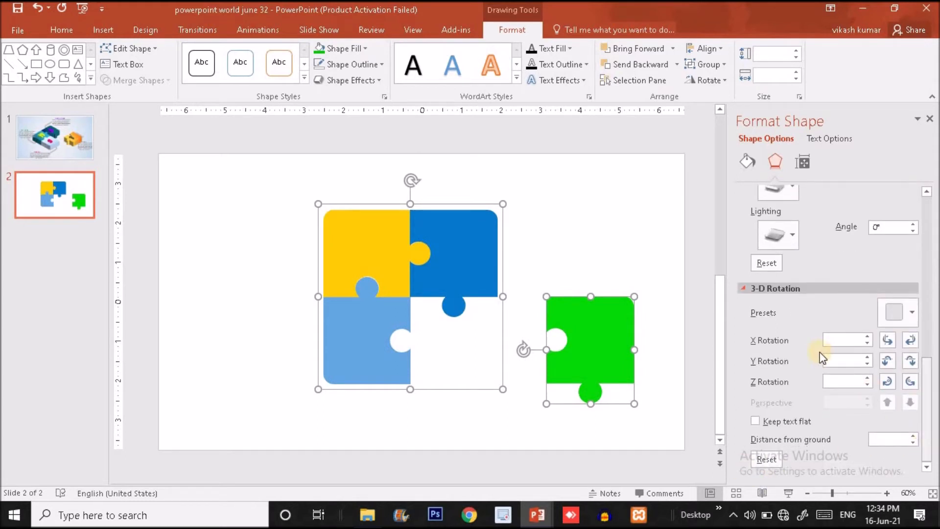
click(901, 321)
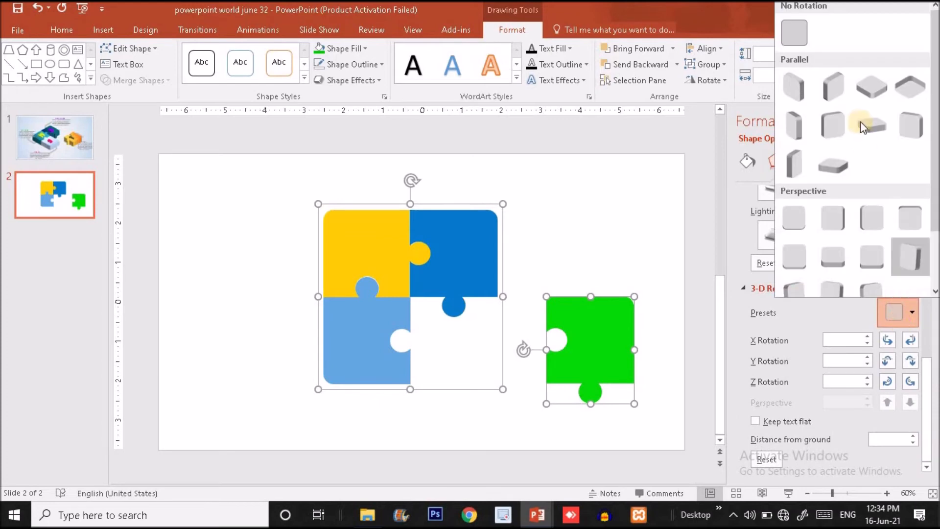
click(874, 84)
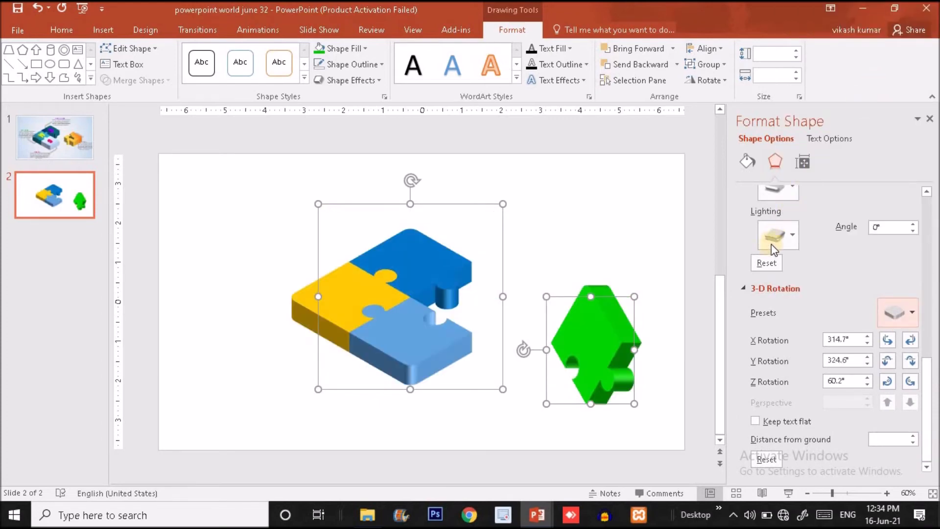
click(668, 249)
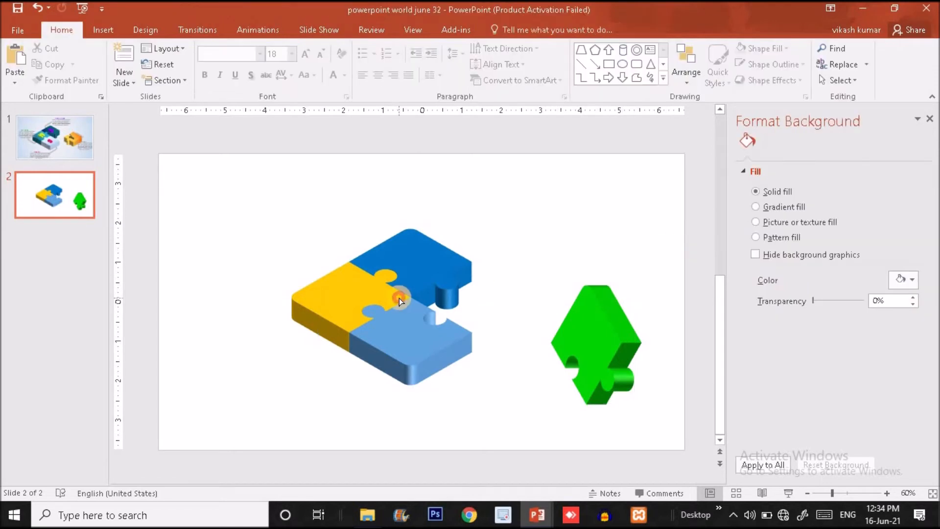
- Set the top bevel height of the three-piece puzzle group to 60 pt
click(399, 298)
click(776, 162)
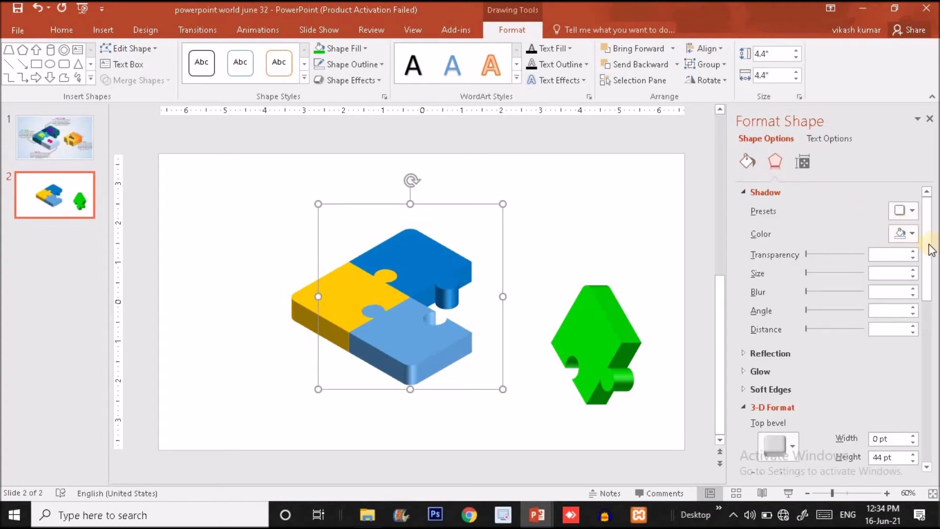
click(925, 408)
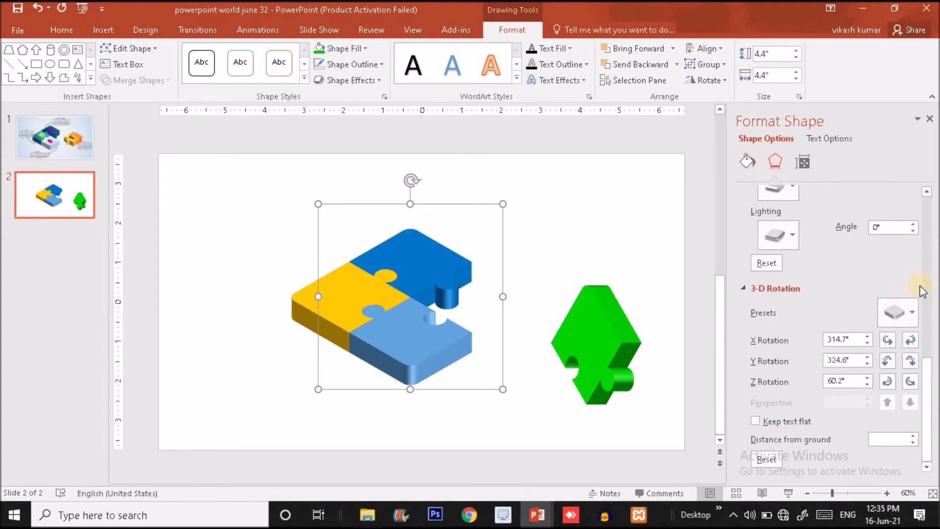
click(925, 311)
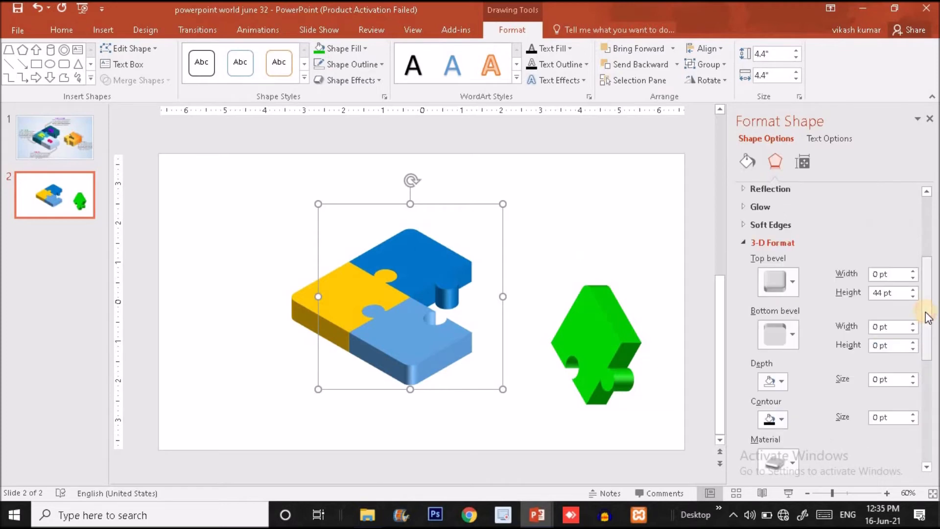
click(913, 290)
click(913, 290)
click(913, 290)
click(912, 289)
click(913, 290)
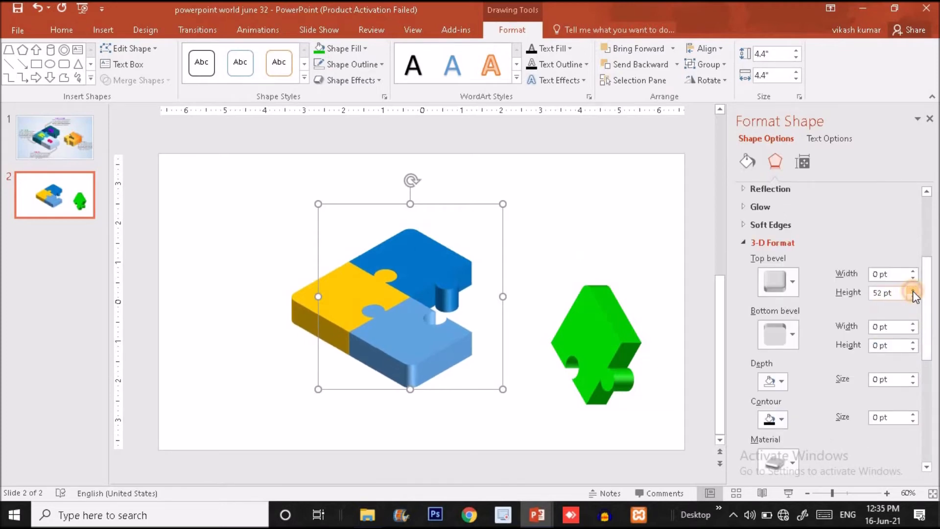
click(912, 290)
click(913, 290)
click(913, 290)
click(913, 290)
click(913, 290)
click(913, 290)
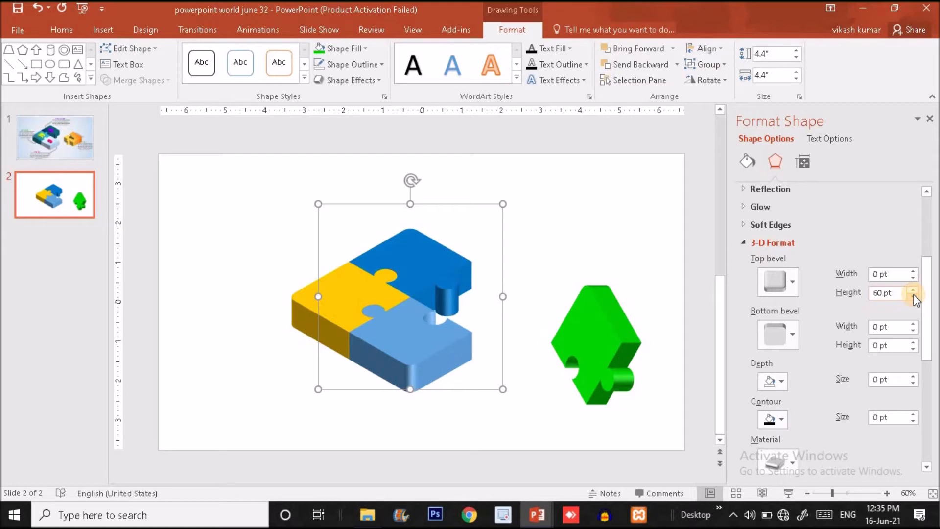
- Set the green puzzle piece's top bevel height to 60 pt to match the group
click(592, 345)
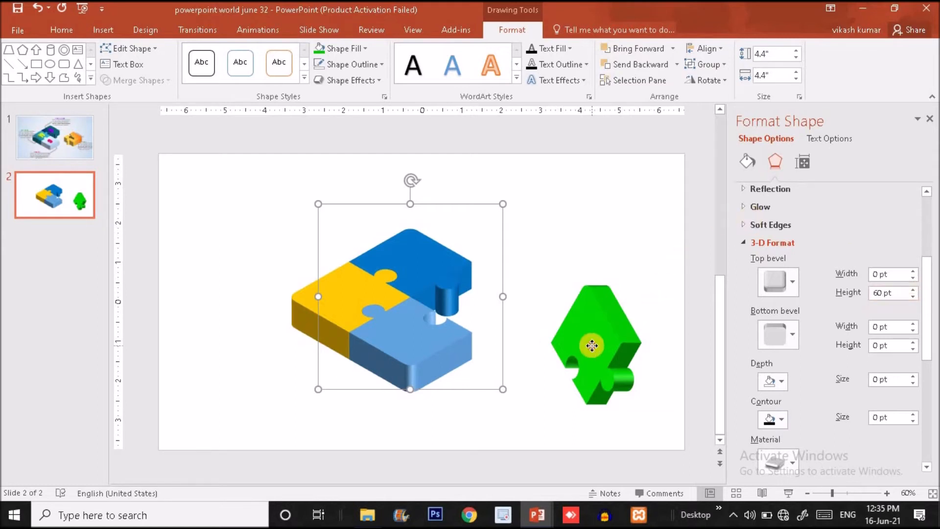
click(913, 290)
click(913, 290)
click(913, 290)
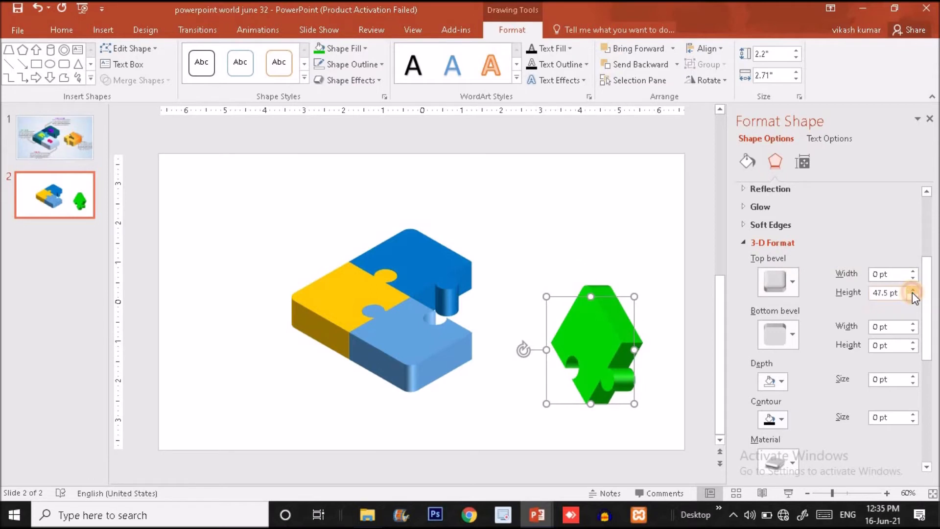
click(913, 294)
click(912, 294)
click(912, 294)
click(913, 294)
click(913, 294)
click(913, 294)
click(912, 292)
click(912, 292)
click(912, 292)
click(913, 293)
click(912, 292)
click(913, 292)
click(912, 293)
click(913, 292)
click(912, 292)
click(912, 293)
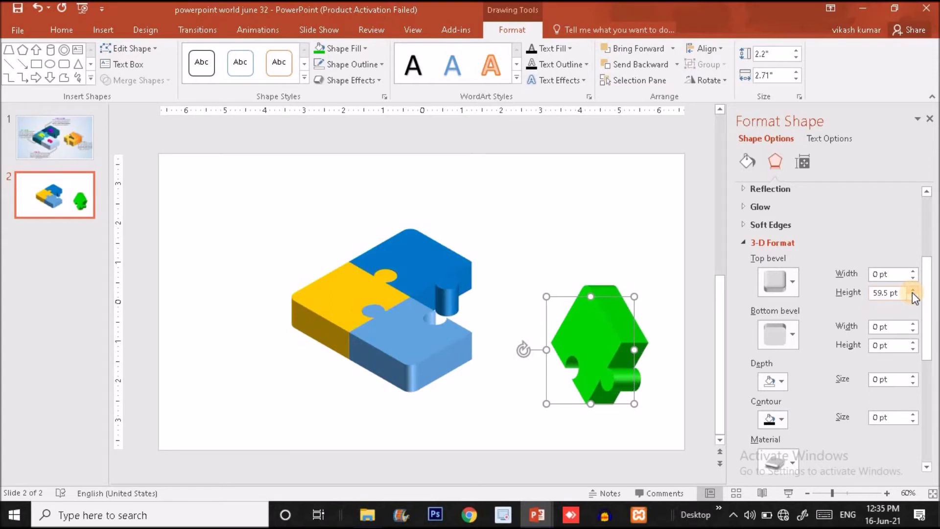
click(912, 292)
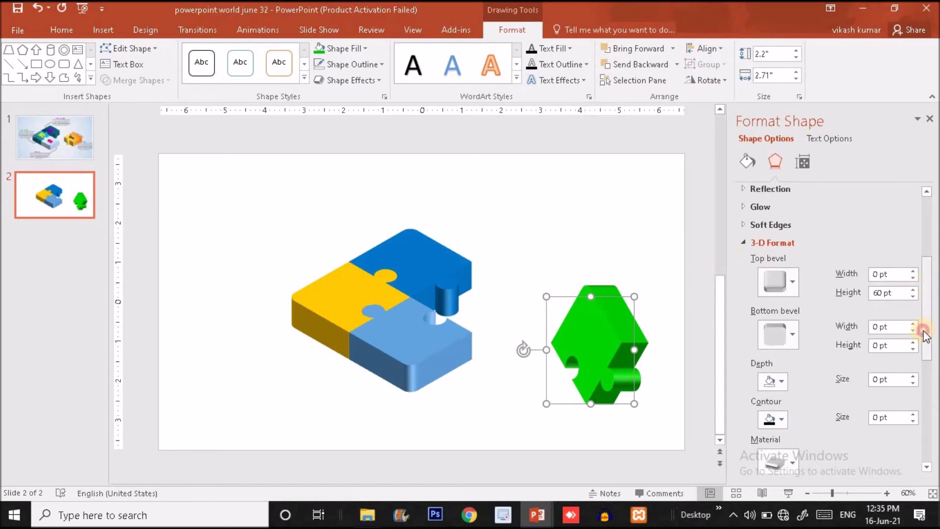
- Reapply the isometric top-up parallel 3-D rotation preset to the green piece
drag(925, 327, 925, 447)
click(912, 313)
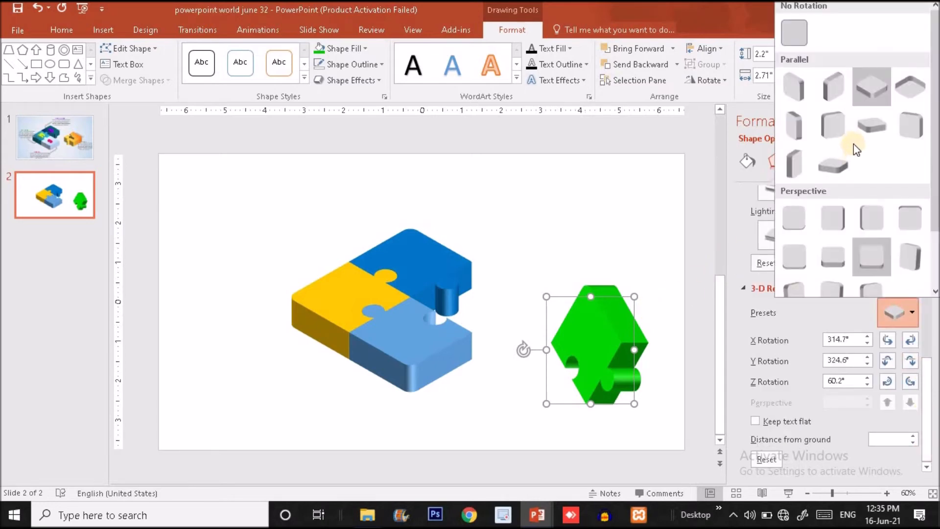
click(874, 102)
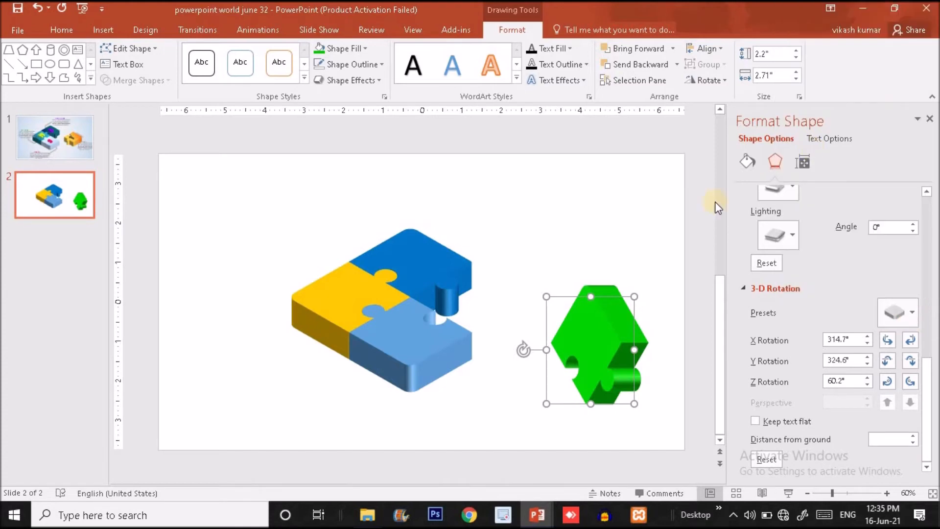
click(657, 220)
- Rotate the green piece right 90° and move it up beside the open corner of the puzzle group
click(615, 360)
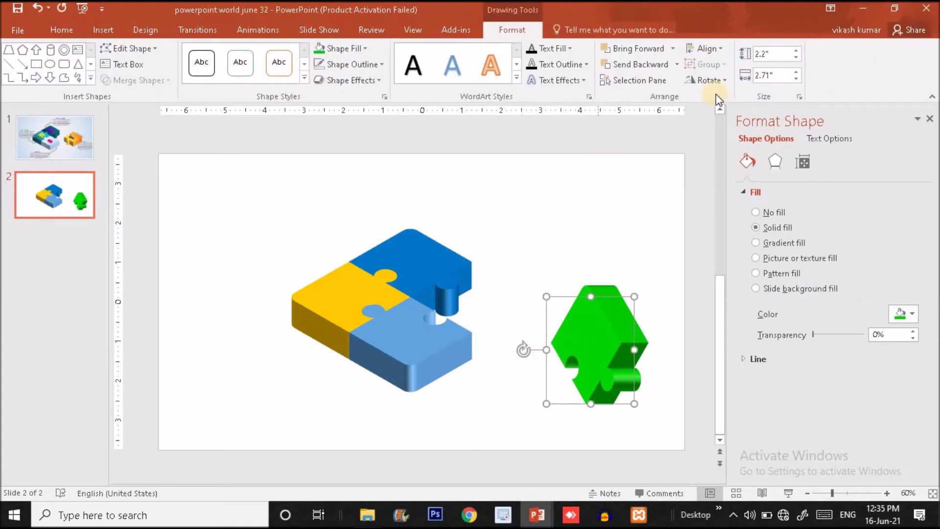
click(716, 81)
click(739, 97)
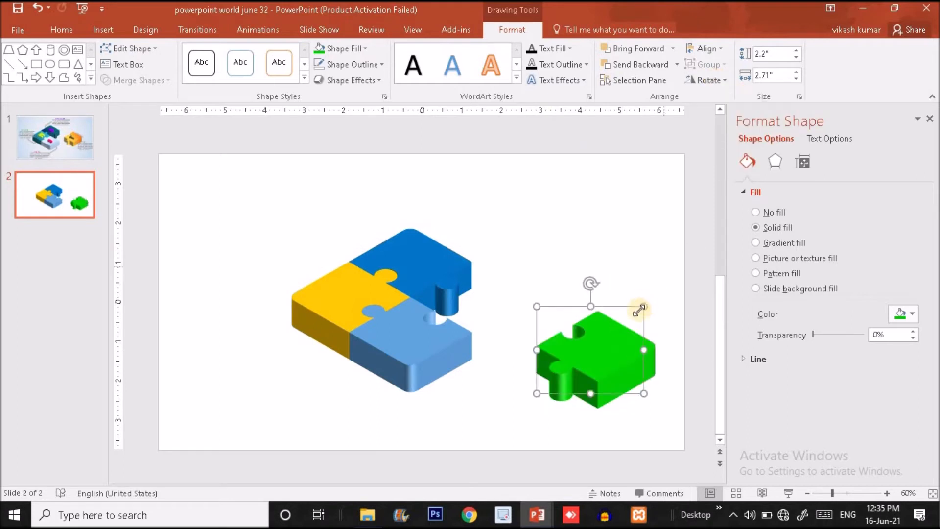
drag(606, 342, 567, 296)
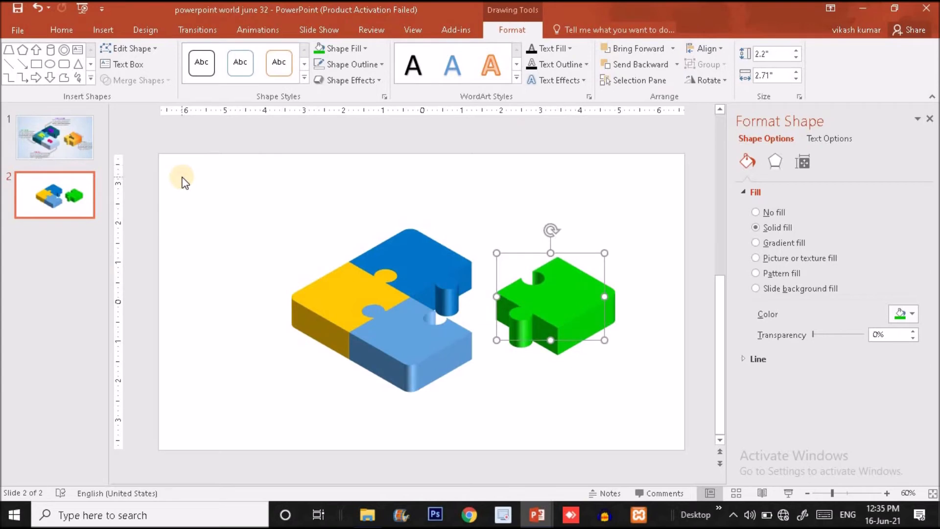
- Copy the teal, light blue, navy and orange colour swatch group from slide 1 to slide 2
click(82, 149)
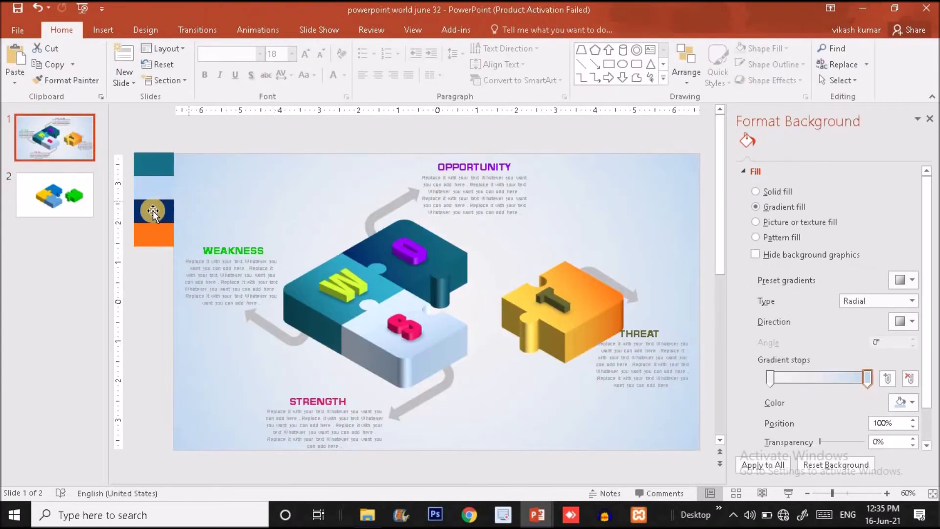
click(153, 210)
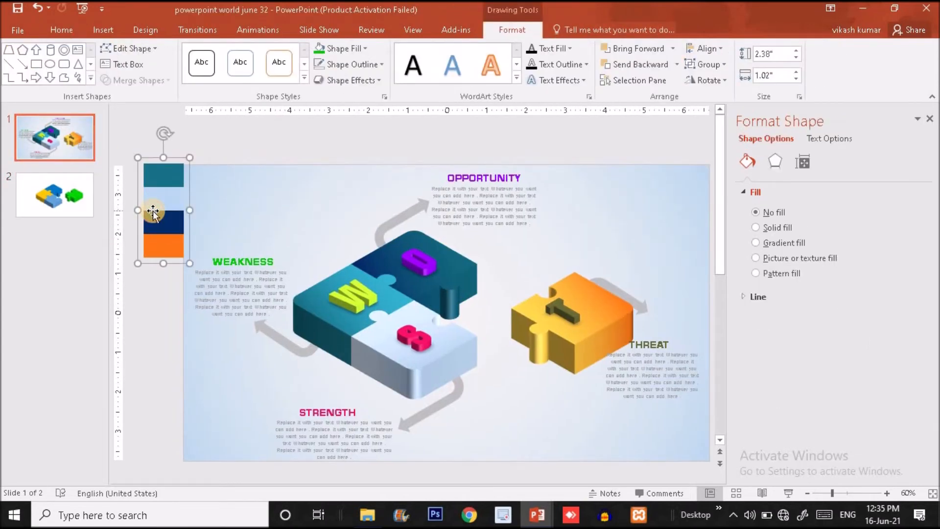
click(69, 207)
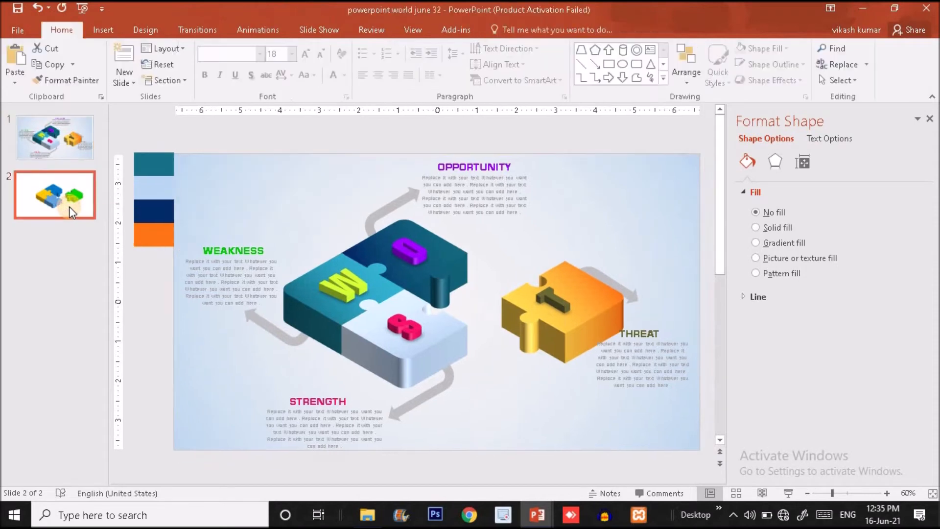
key(ctrl+v)
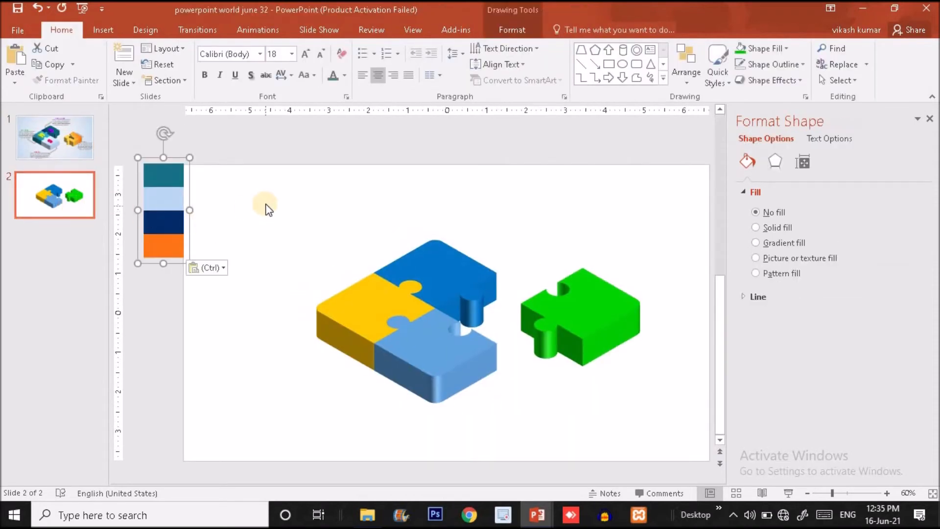
- Open the background formatting for slide 2 and switch its fill to a gradient
right_click(264, 206)
click(318, 321)
right_click(258, 226)
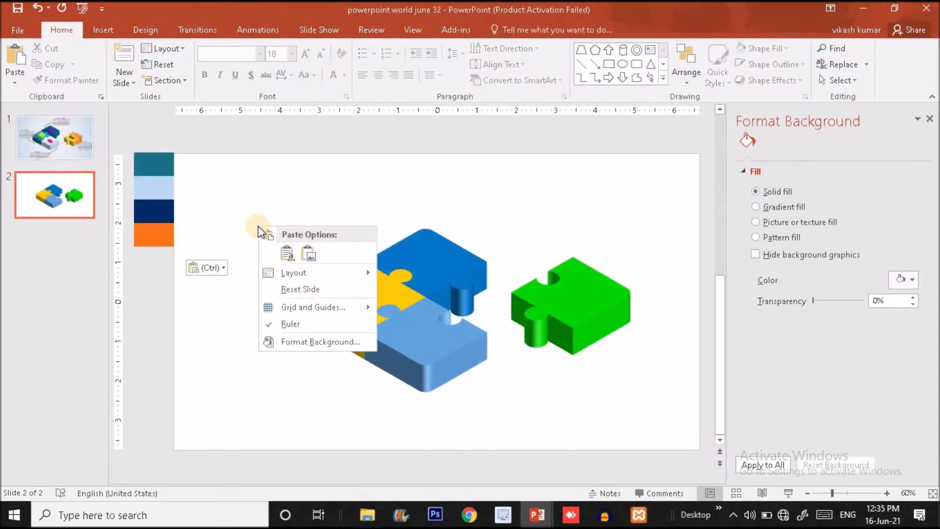
click(316, 341)
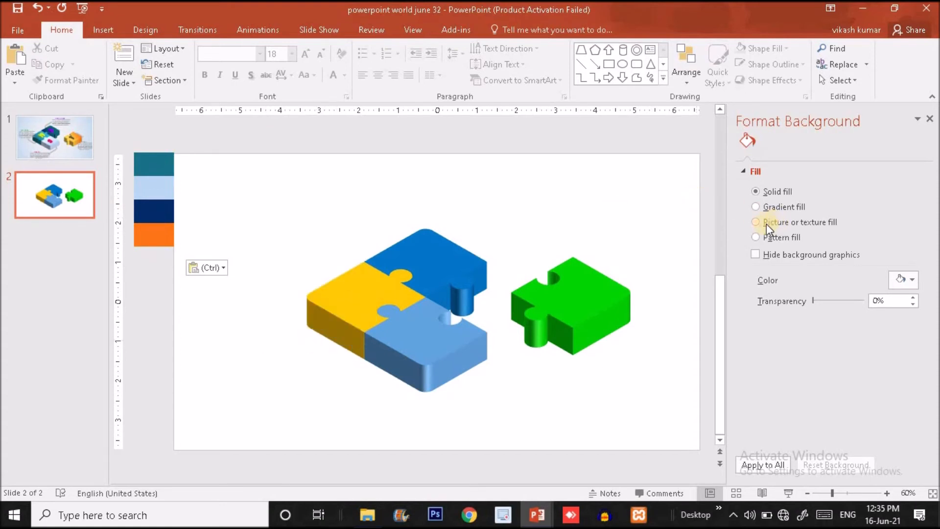
click(757, 206)
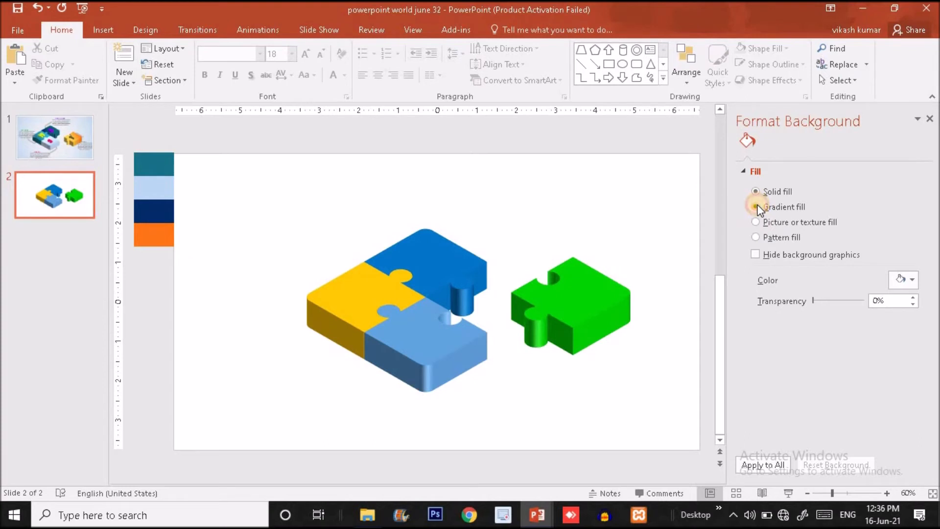